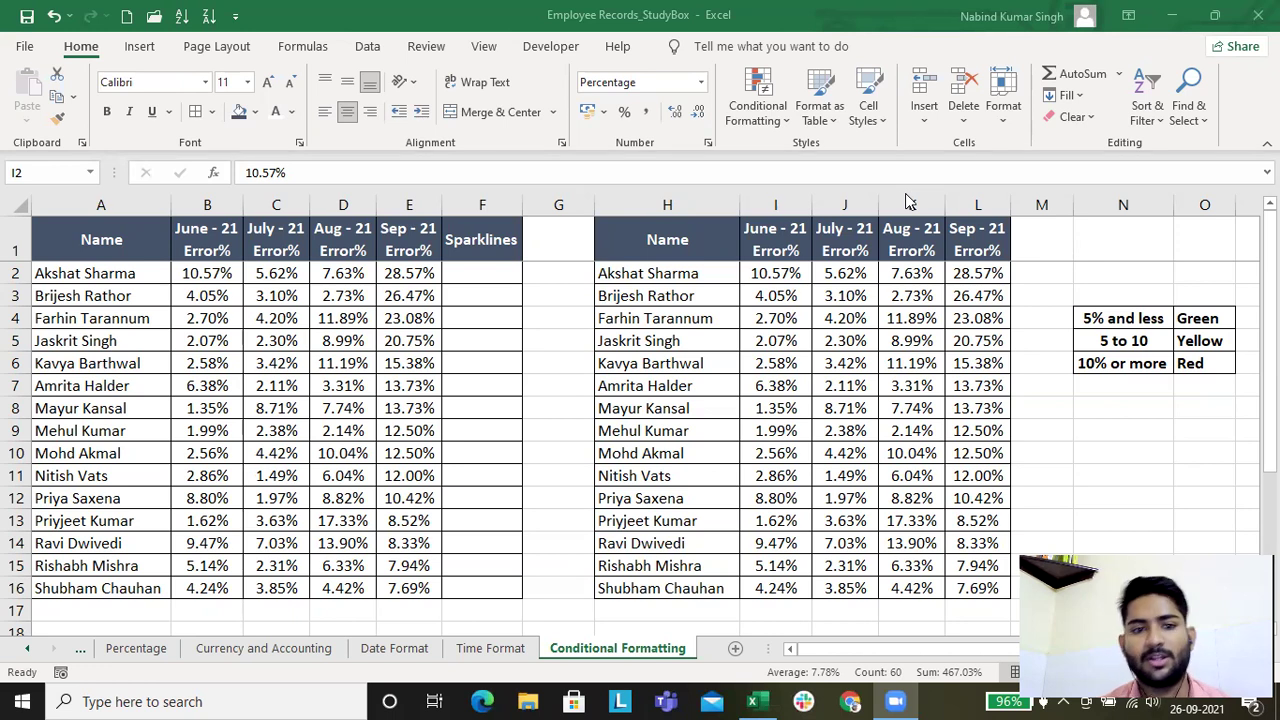
# - Select the second table's Error% values in the range I2:L16
pyautogui.moveTo(205, 204); pyautogui.dragTo(410, 203)
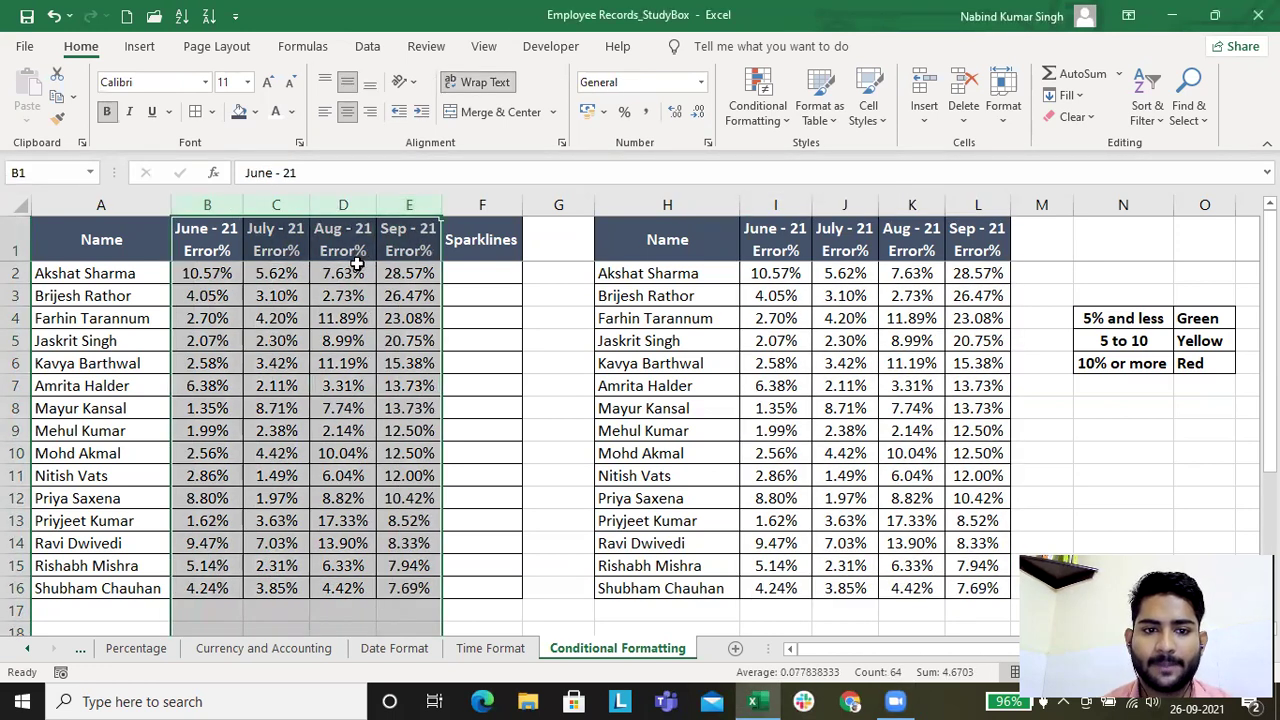
pyautogui.click(212, 249)
pyautogui.moveTo(755, 248); pyautogui.dragTo(947, 250)
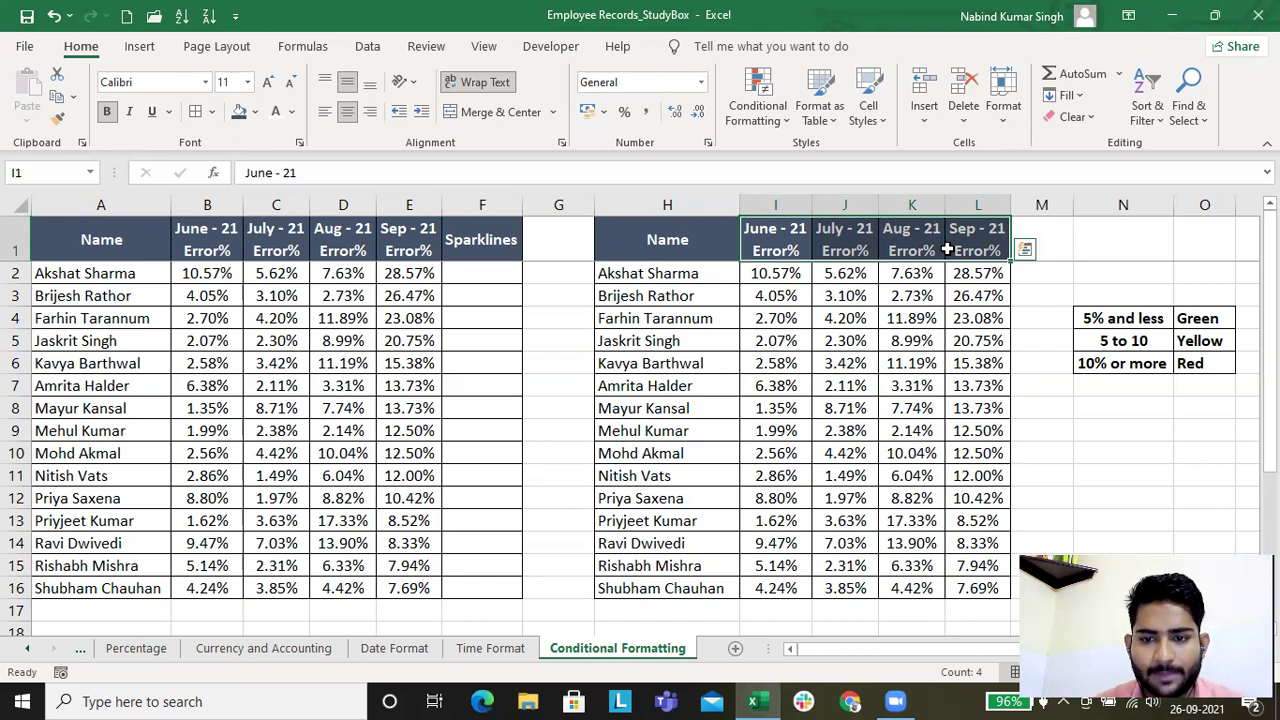
pyautogui.moveTo(776, 272); pyautogui.dragTo(981, 580)
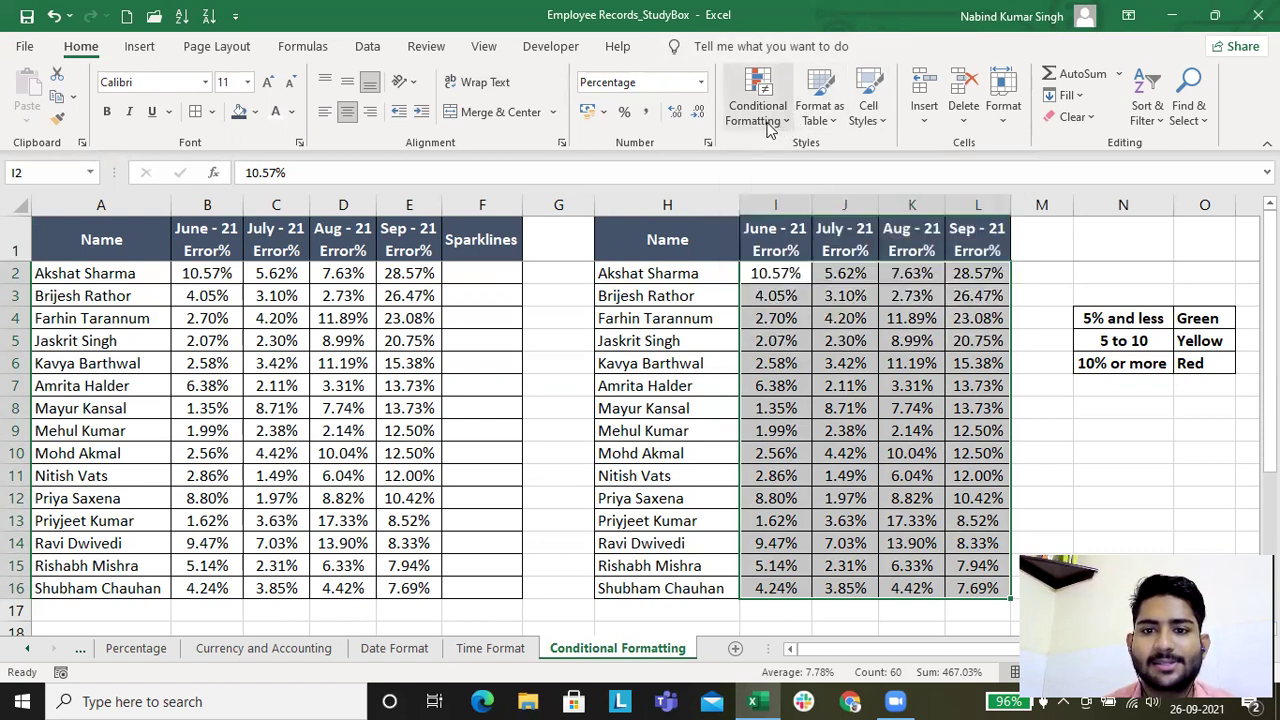
# - Add a Greater Than 10% rule with Light Red Fill and Dark Red Text
pyautogui.click(760, 120)
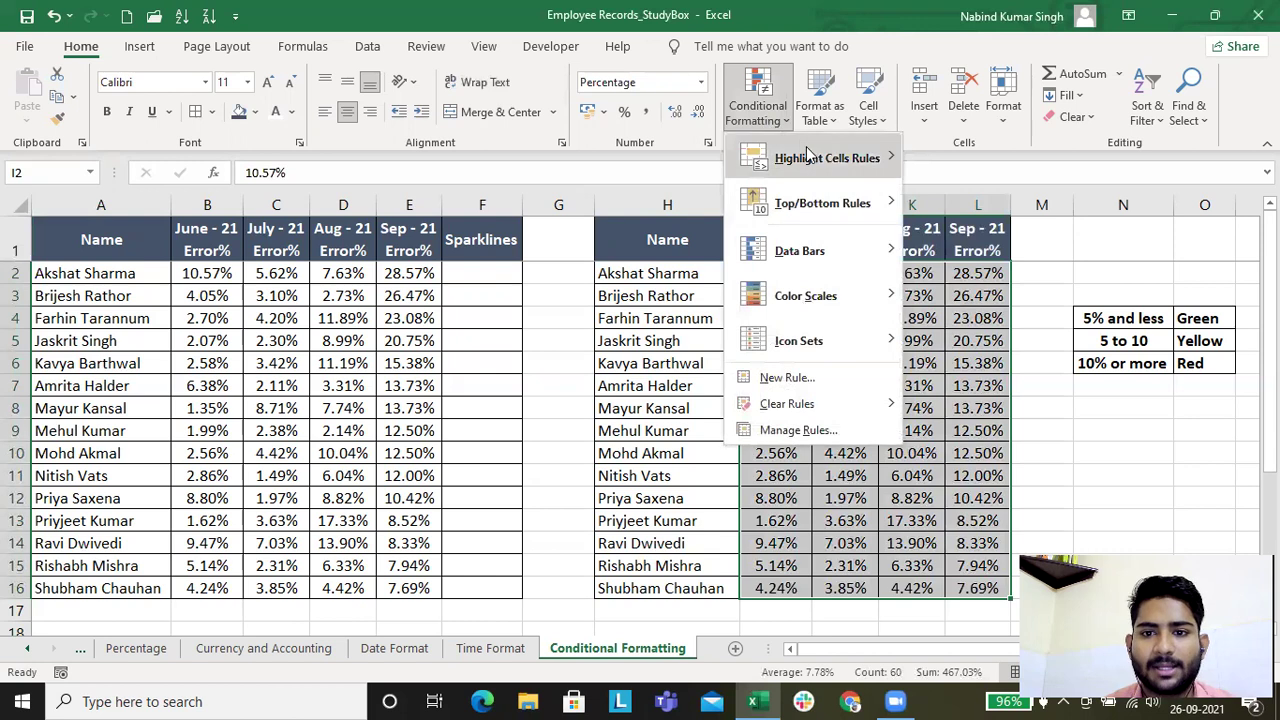
pyautogui.moveTo(808, 152)
pyautogui.click(990, 159)
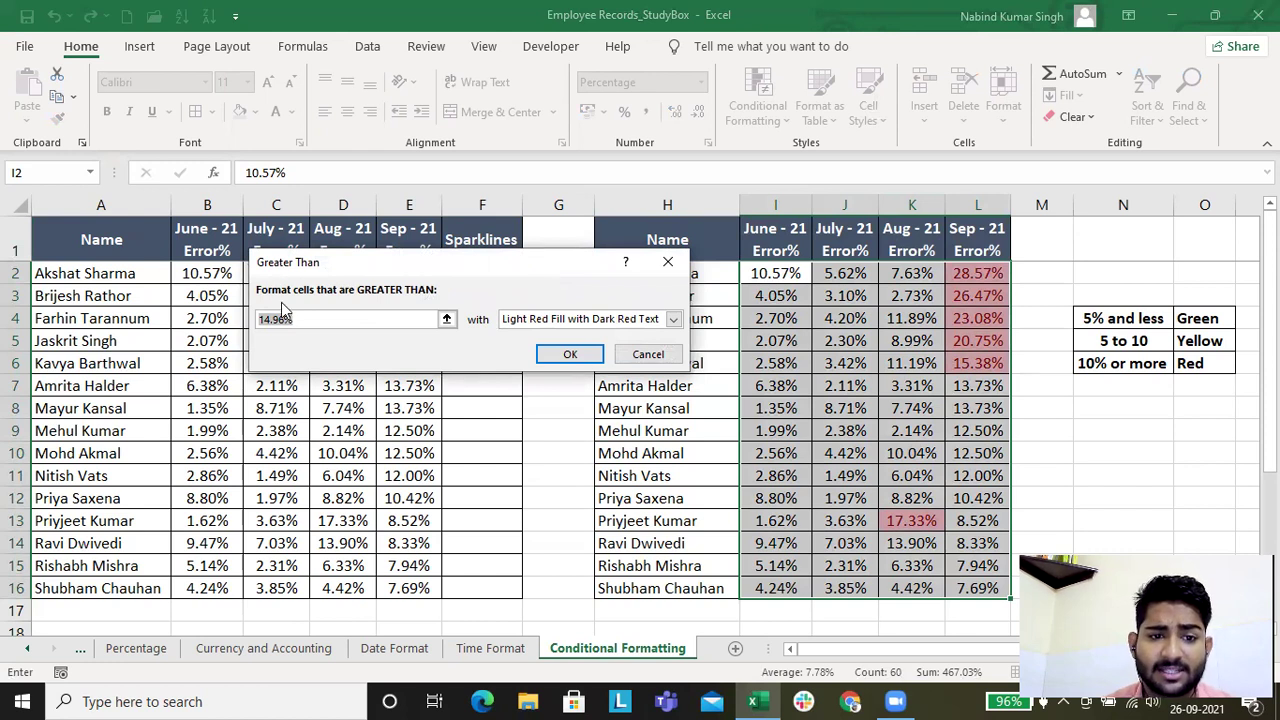
pyautogui.write('1')
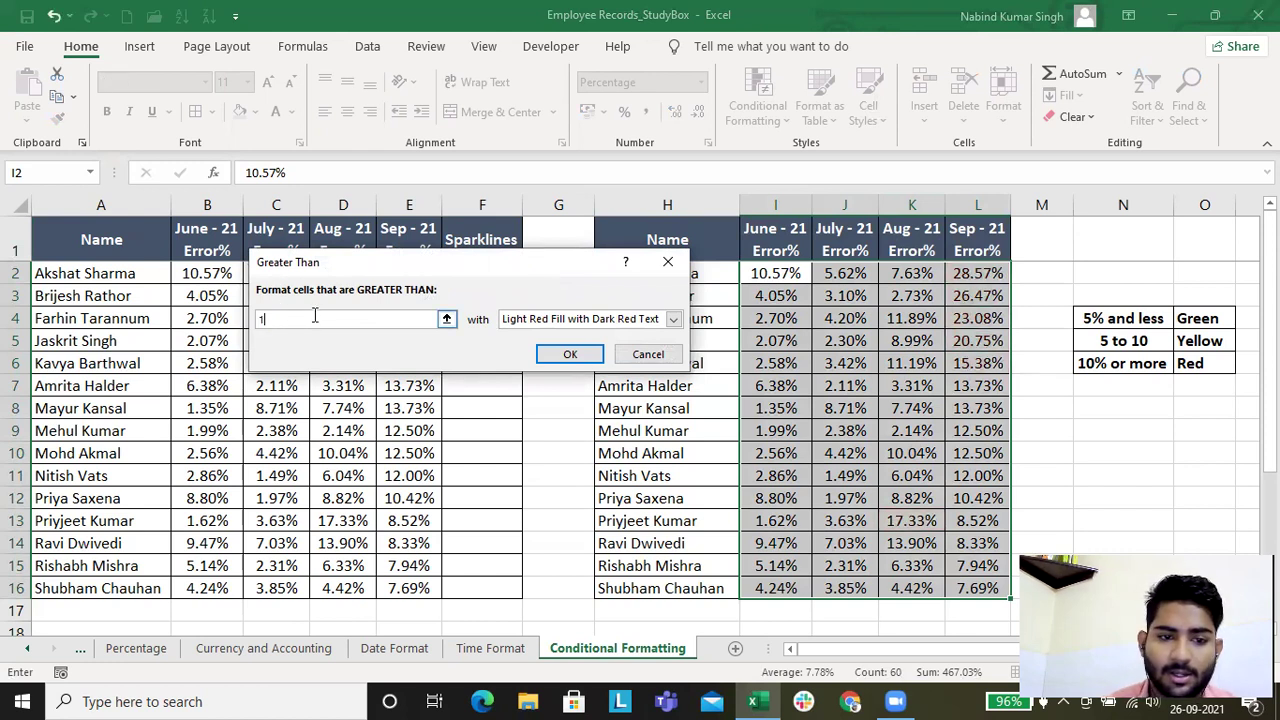
pyautogui.write('0%')
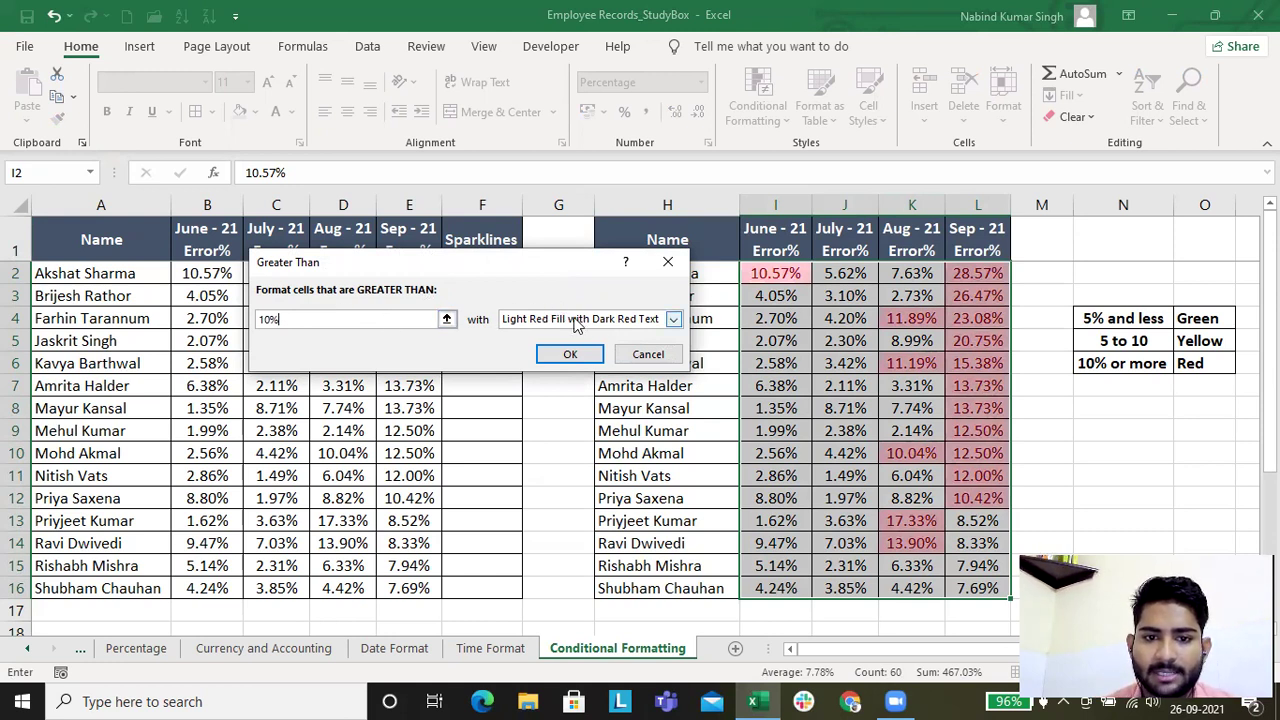
pyautogui.click(673, 320)
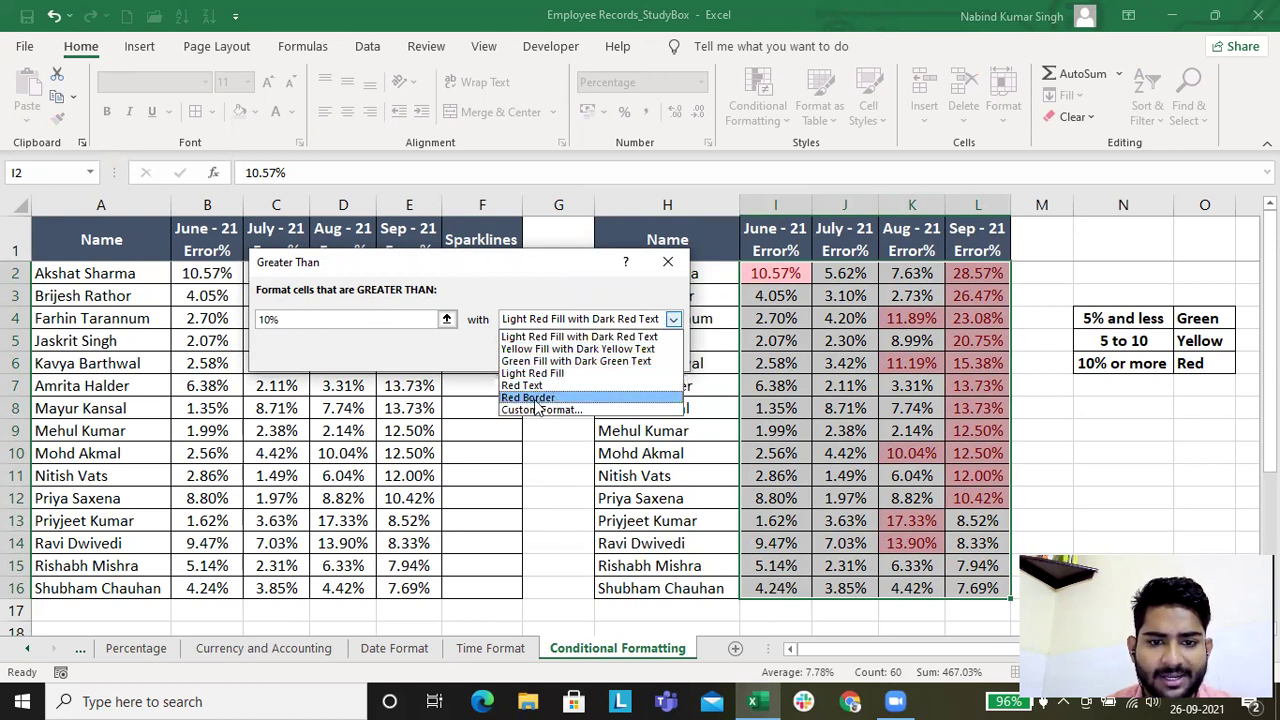
pyautogui.click(565, 410)
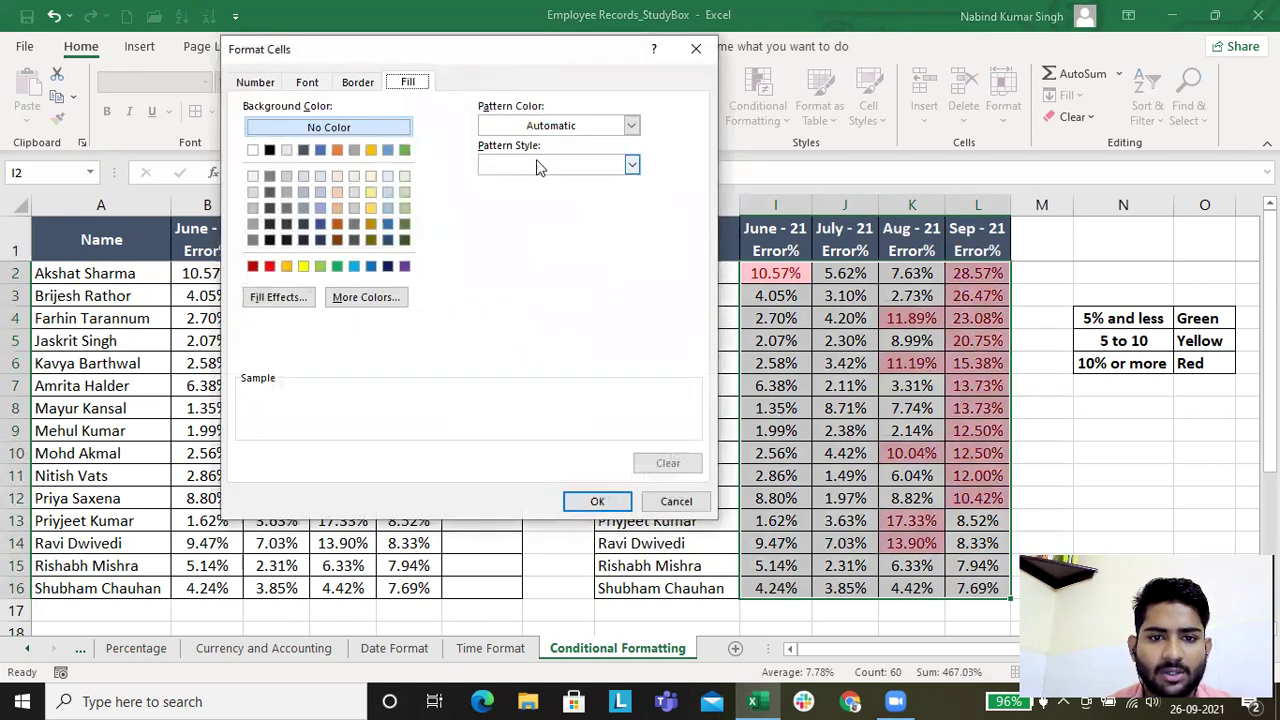
pyautogui.click(302, 225)
pyautogui.click(301, 267)
pyautogui.click(287, 267)
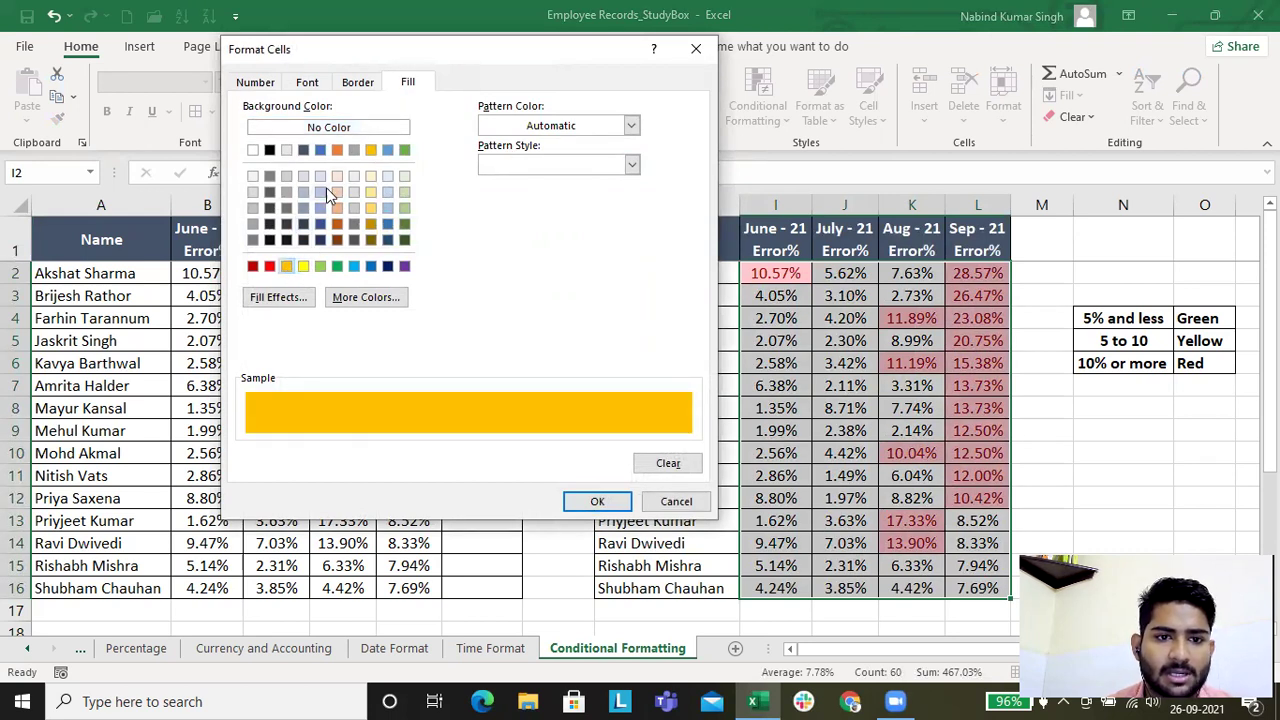
pyautogui.click(357, 82)
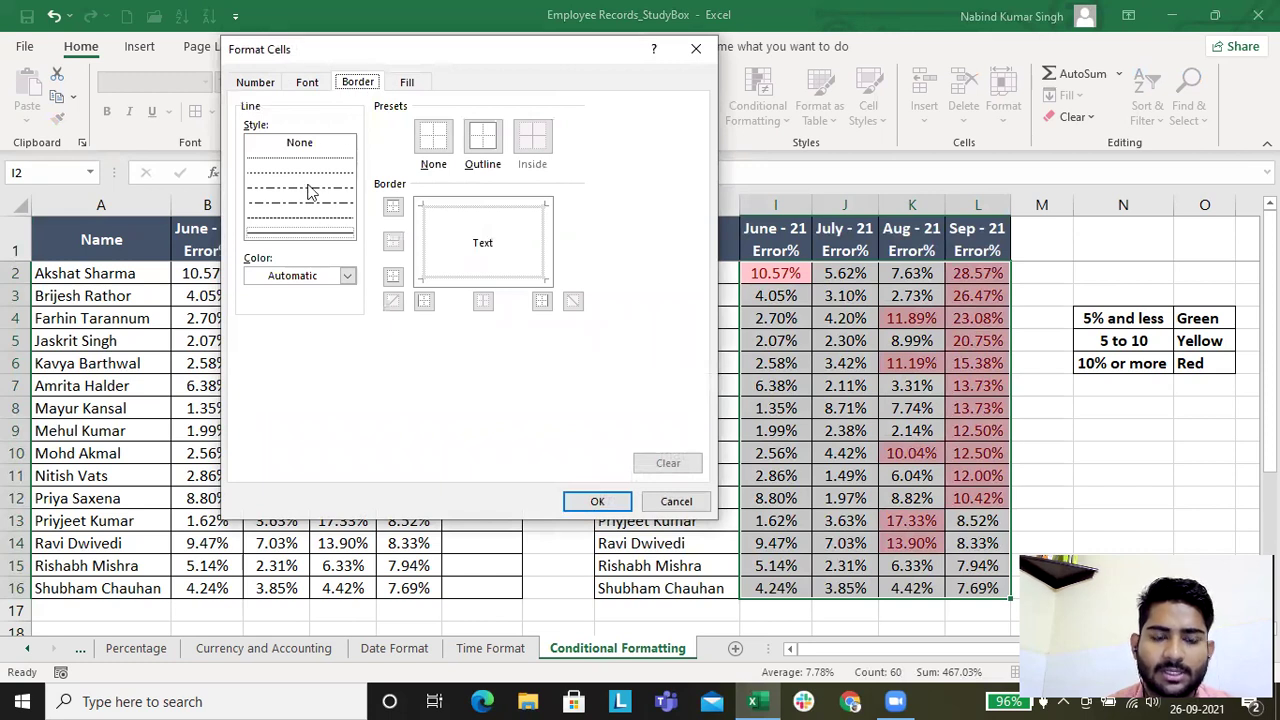
pyautogui.click(676, 501)
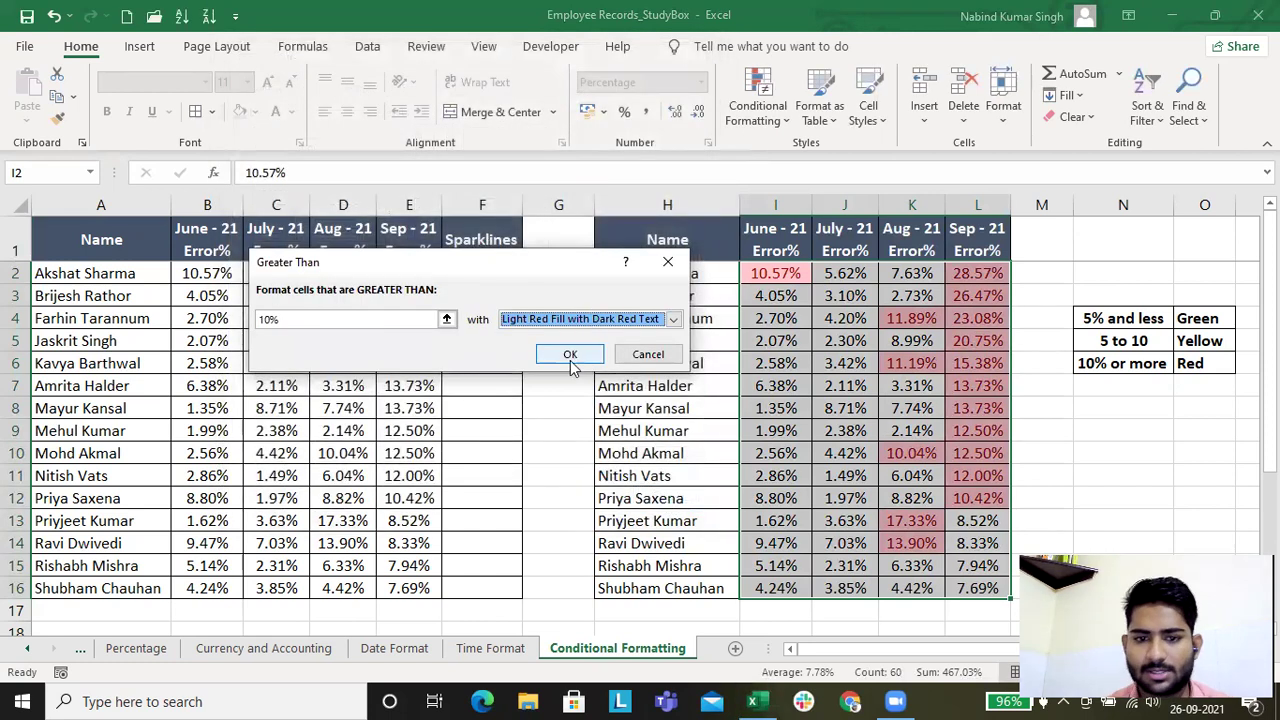
pyautogui.click(570, 356)
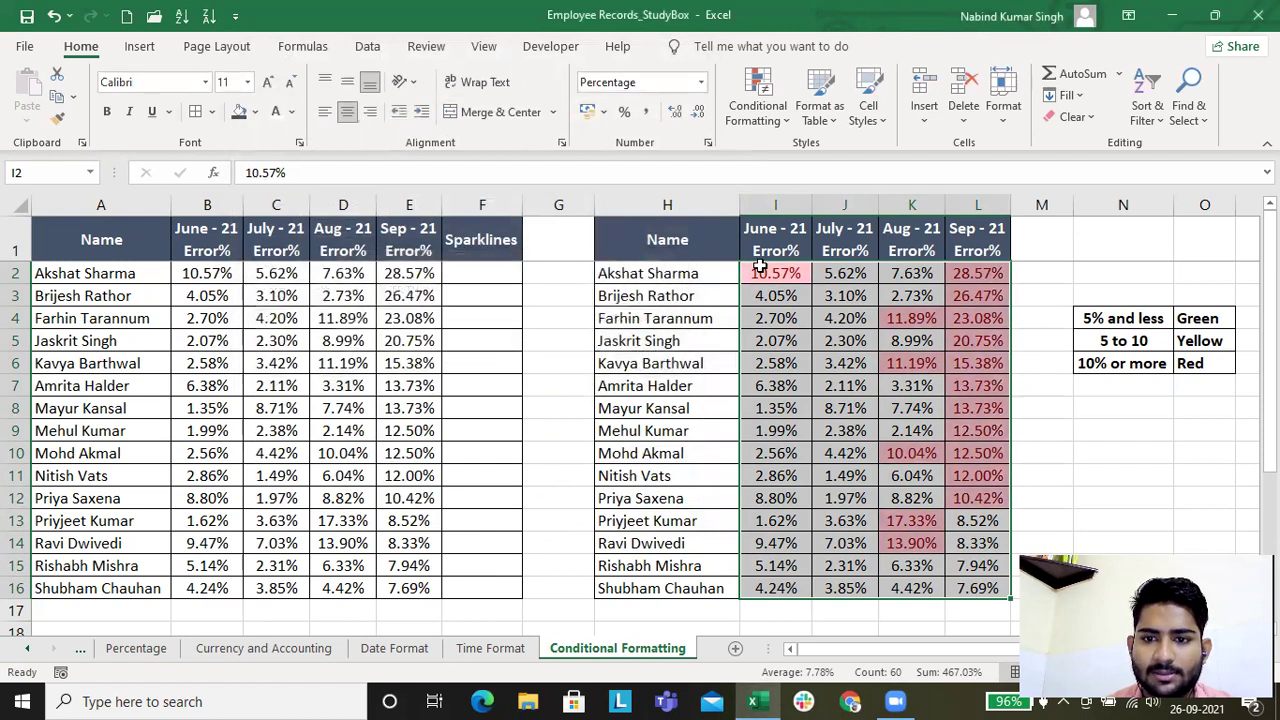
# - Add a Less Than 5% rule with Green Fill and Dark Green Text
pyautogui.click(762, 110)
pyautogui.moveTo(827, 158)
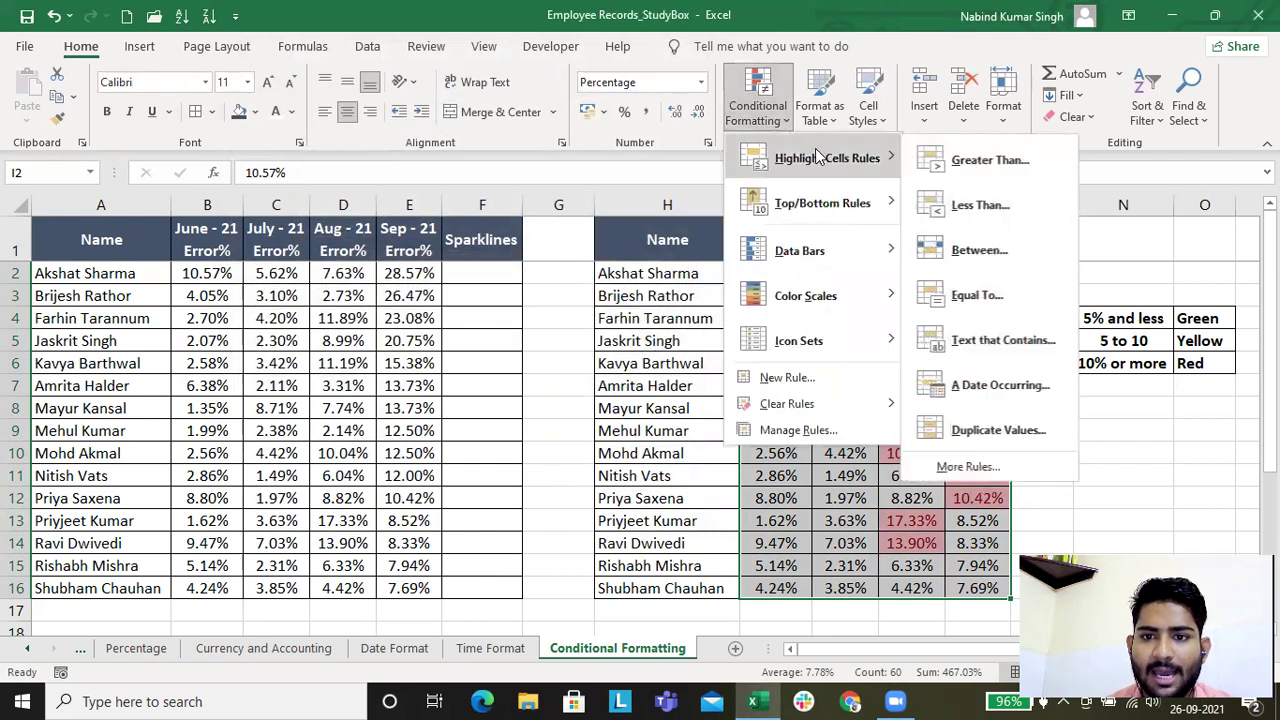
pyautogui.click(963, 207)
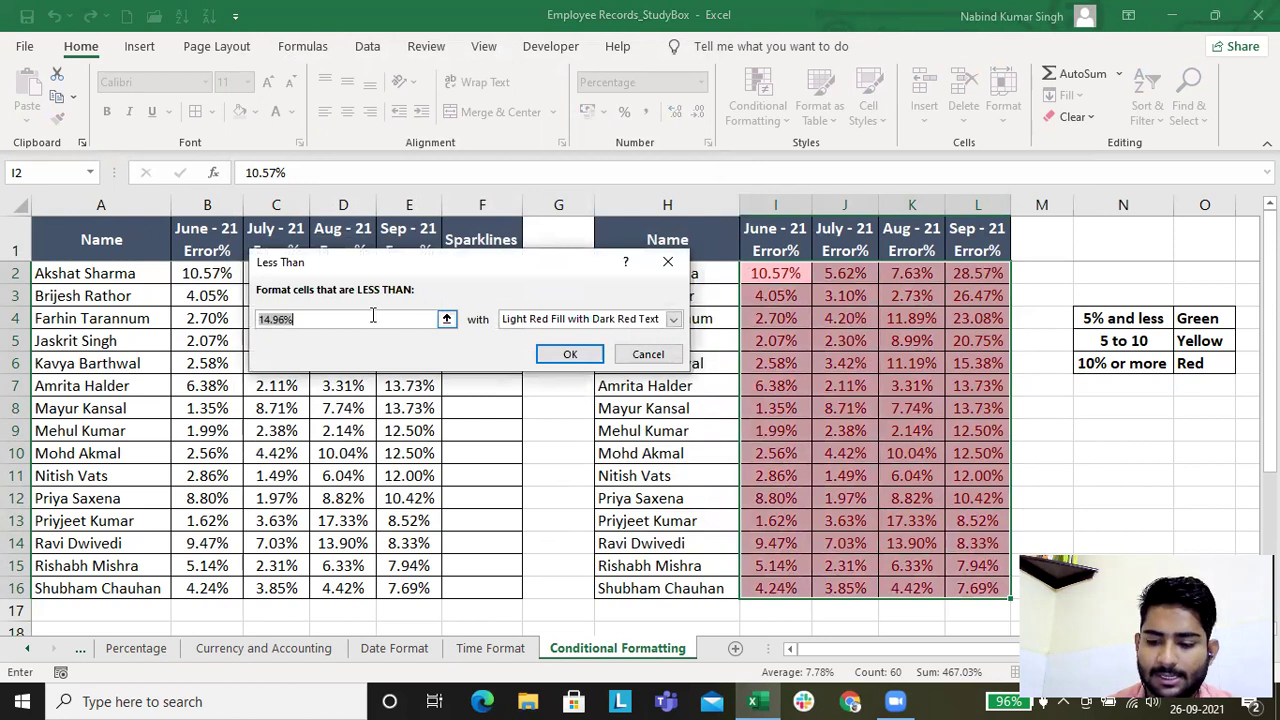
pyautogui.write('5')
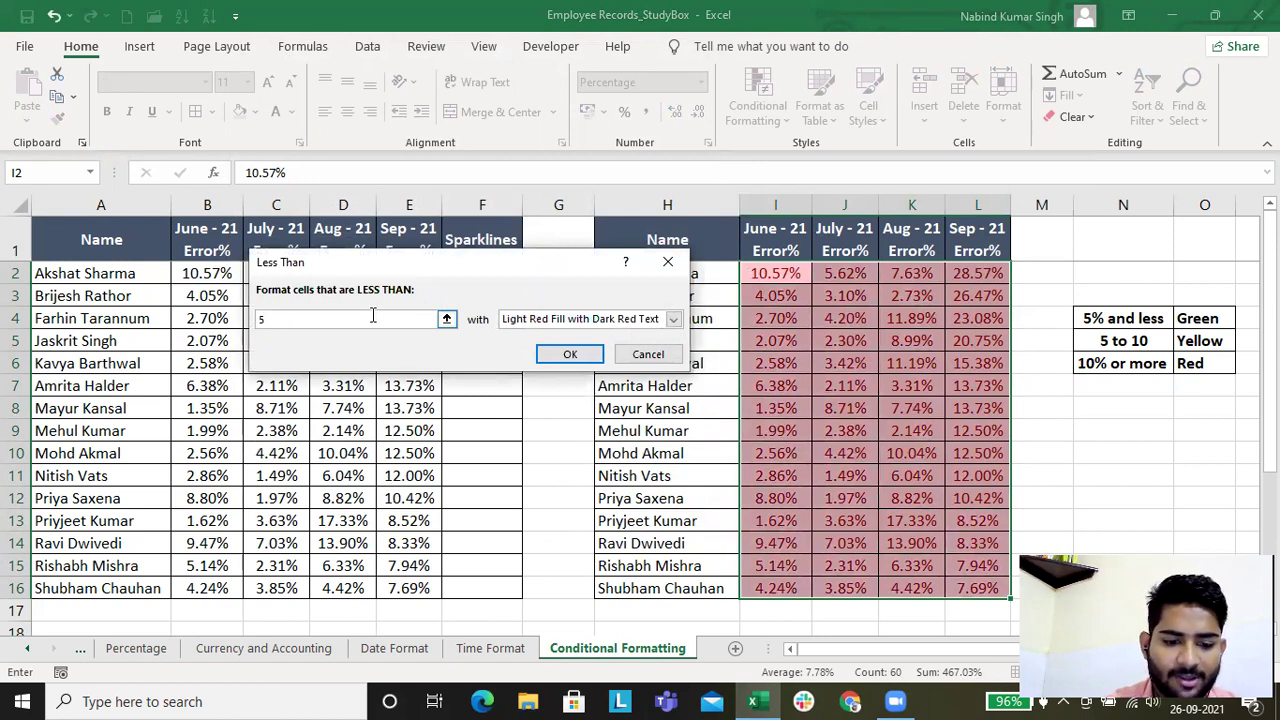
pyautogui.write('%')
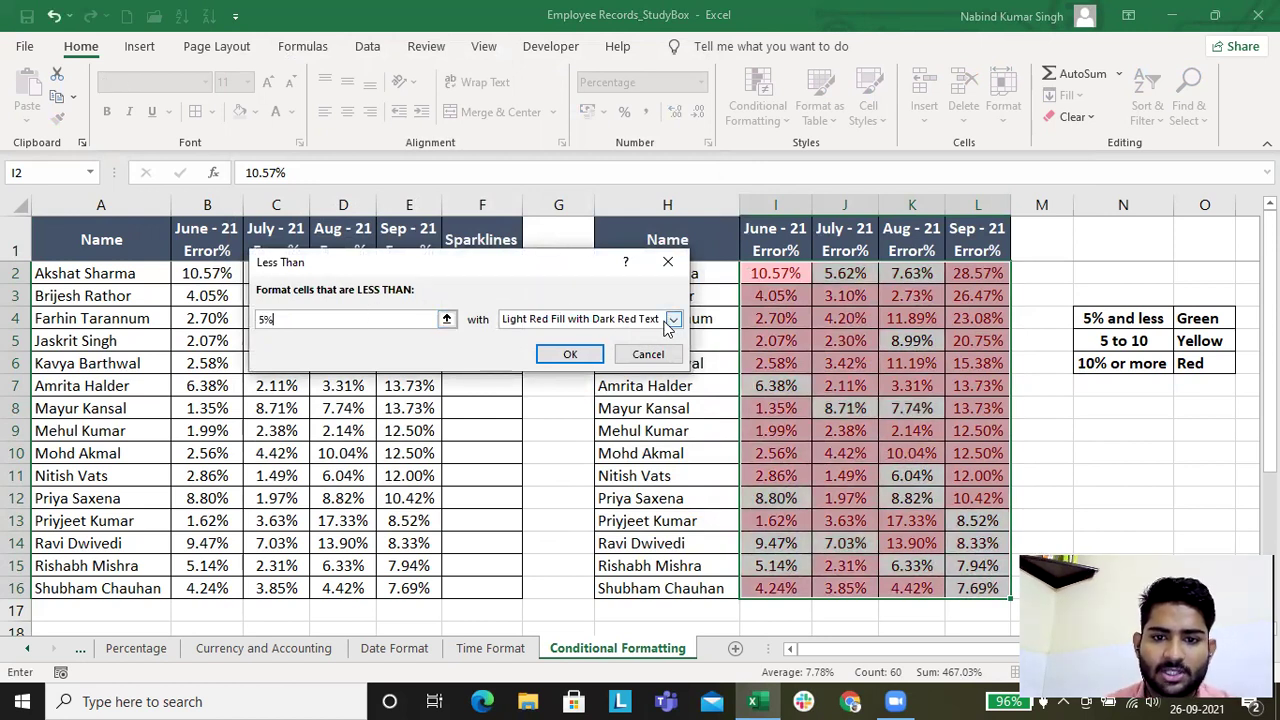
pyautogui.click(673, 319)
pyautogui.click(575, 361)
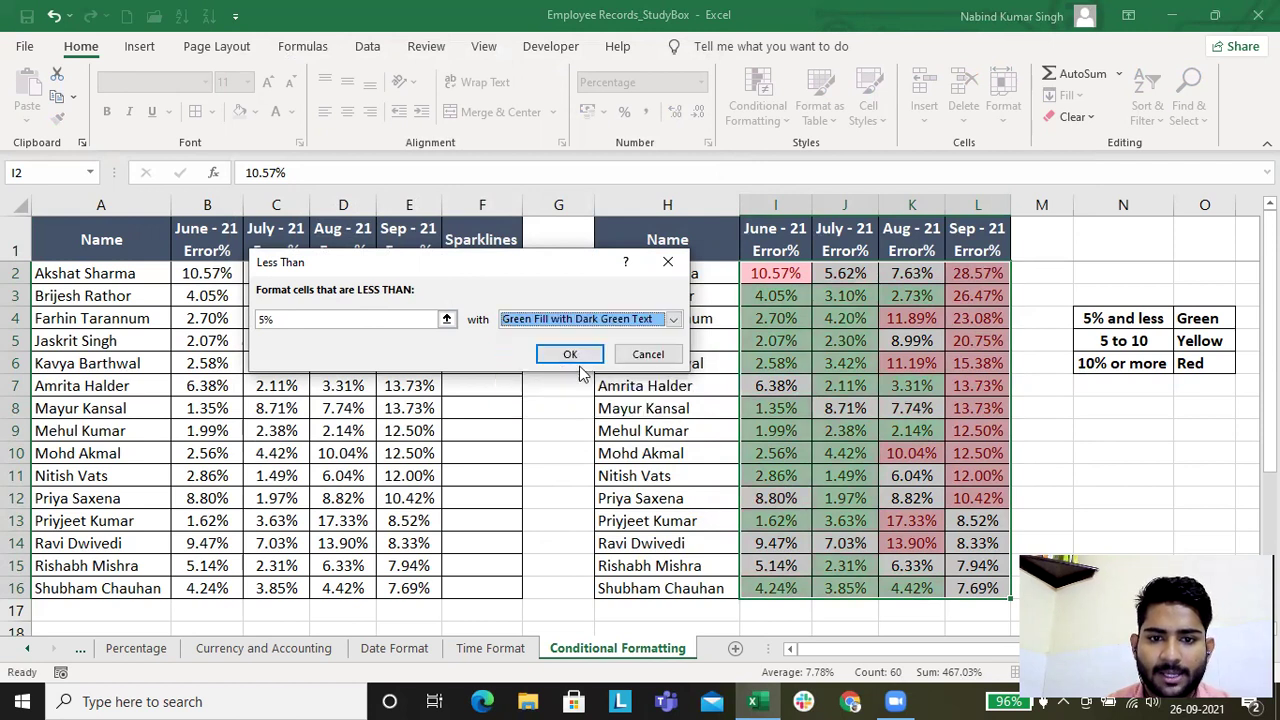
pyautogui.click(570, 355)
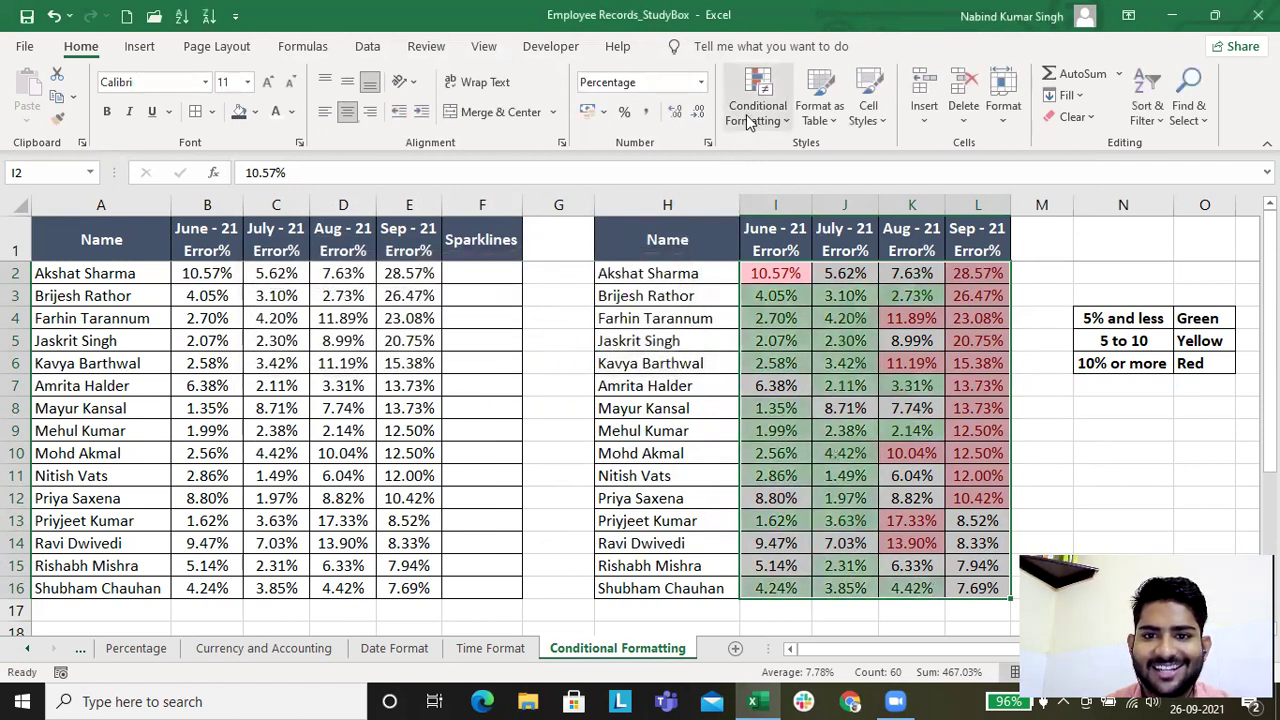
pyautogui.click(755, 108)
# - Add a Between 5% and 10% rule with Yellow Fill and Dark Yellow Text
pyautogui.moveTo(800, 160)
pyautogui.click(980, 250)
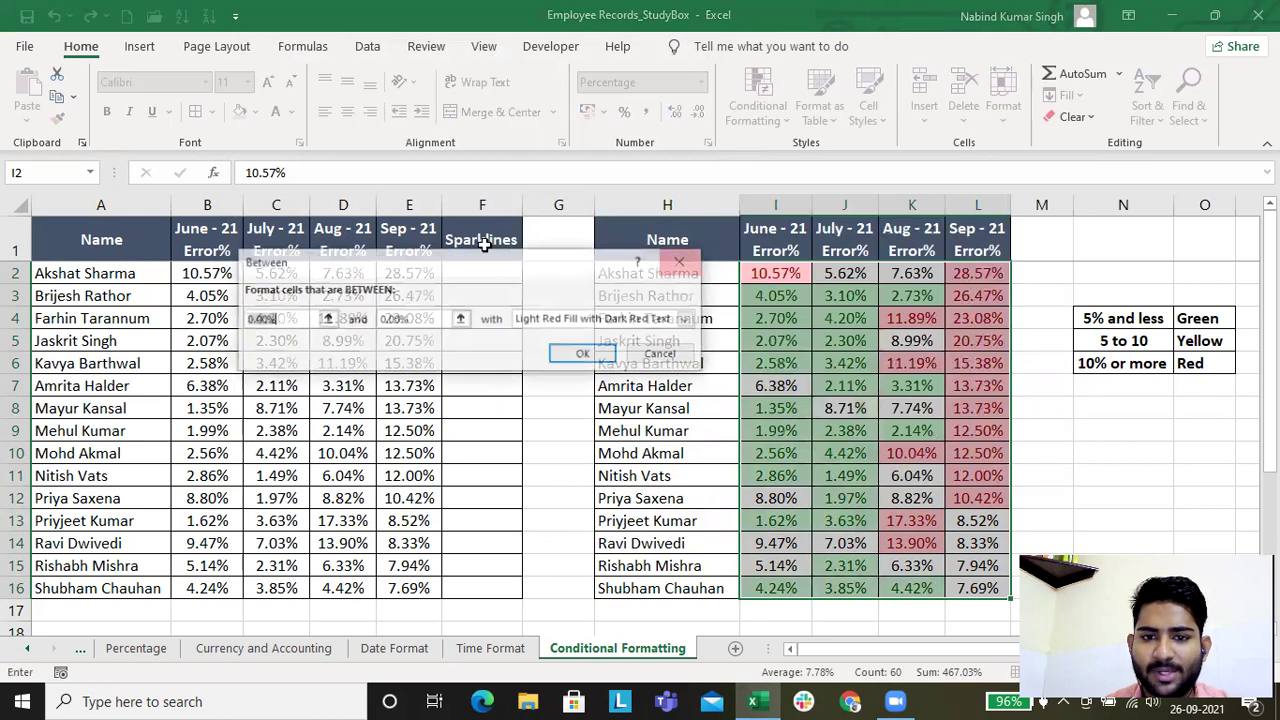
pyautogui.write('5%')
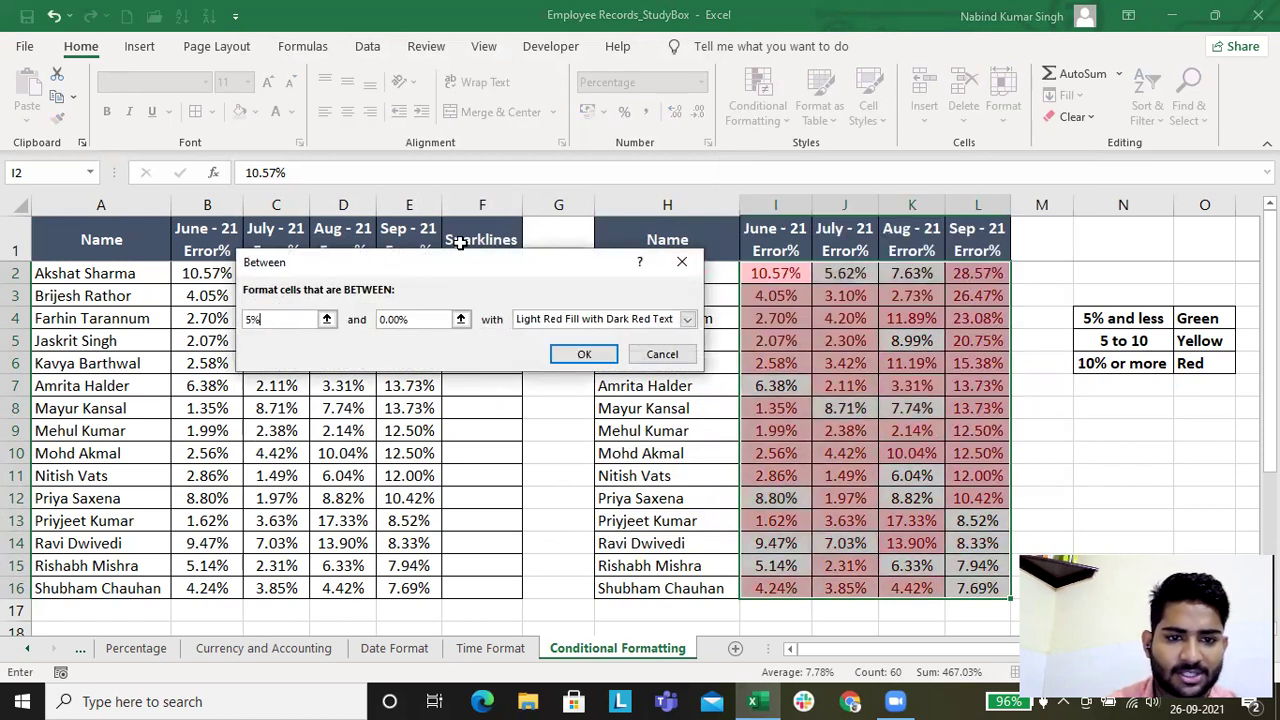
pyautogui.doubleClick(390, 319)
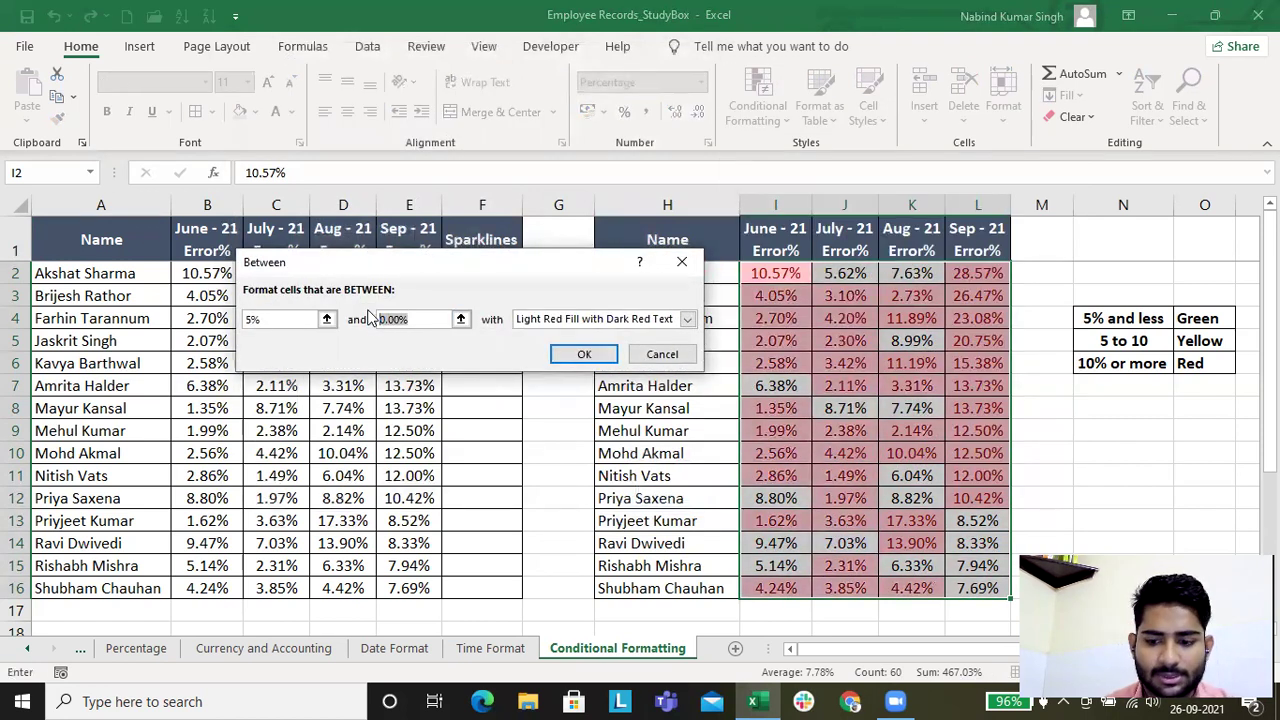
pyautogui.write('1')
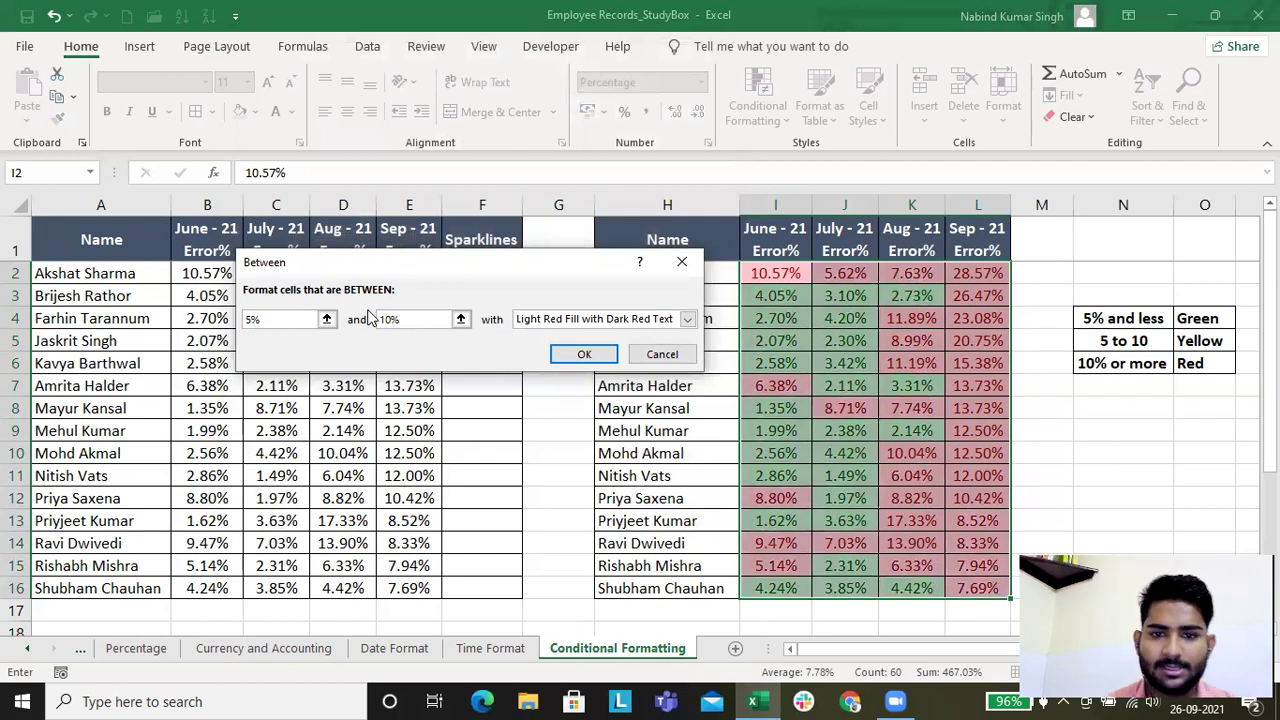
pyautogui.click(687, 319)
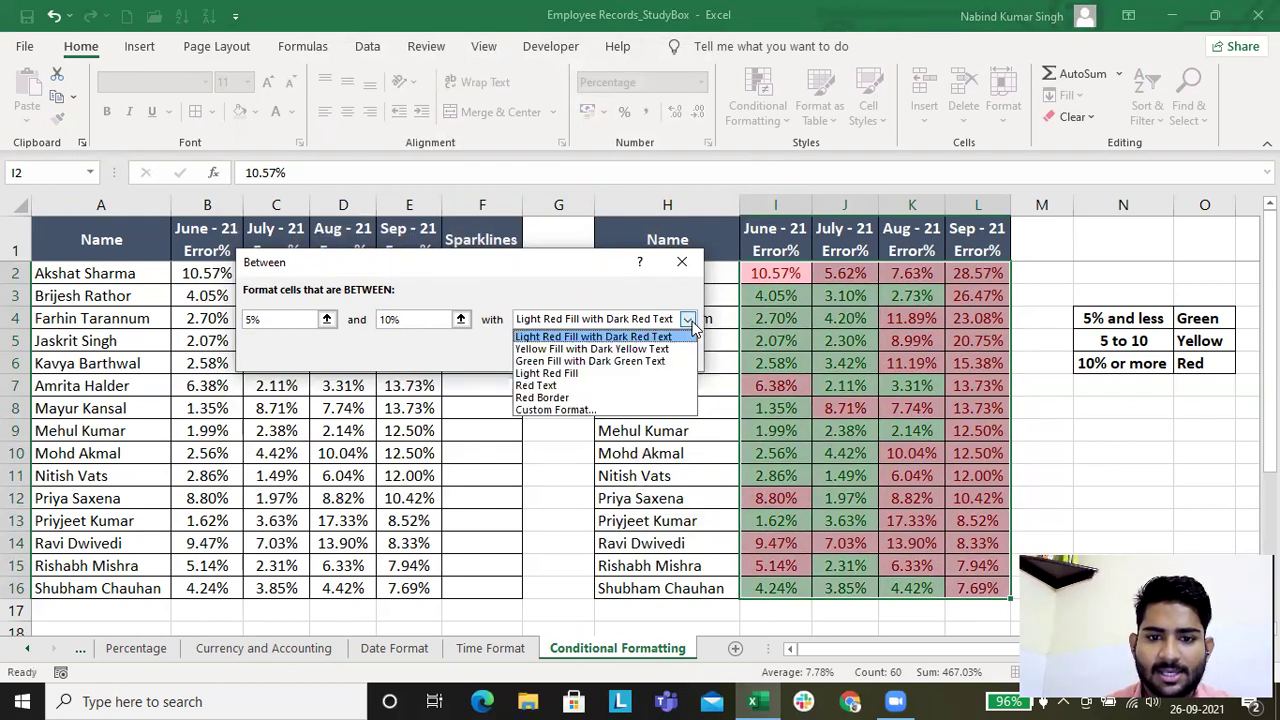
pyautogui.click(598, 348)
pyautogui.click(590, 353)
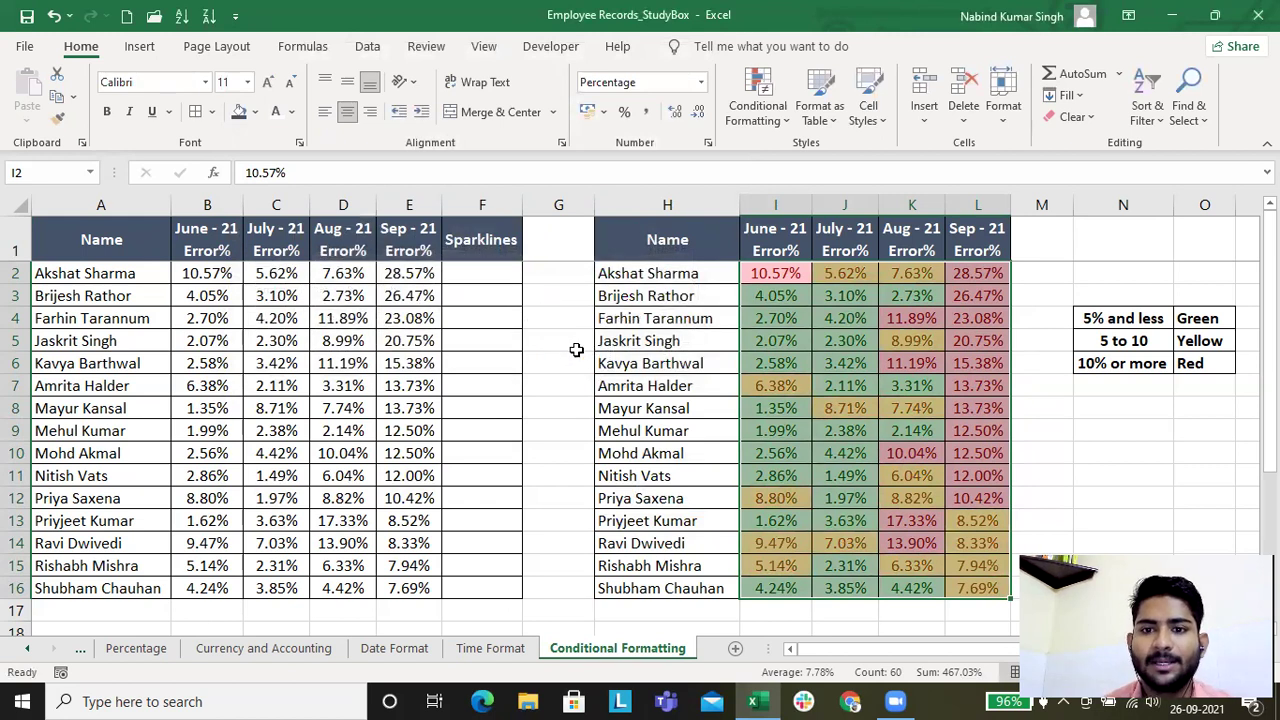
pyautogui.click(766, 112)
# - Add an Equal To 10% rule using a custom orange fill format
pyautogui.moveTo(834, 157)
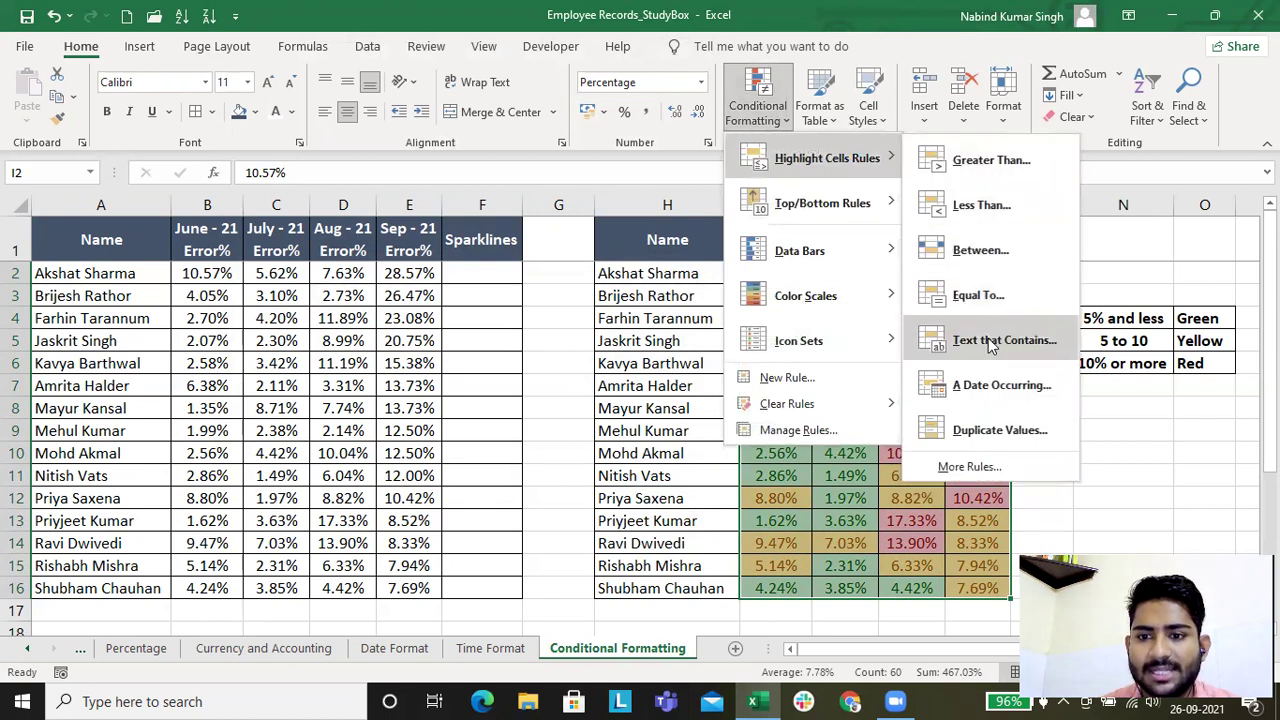
pyautogui.click(976, 294)
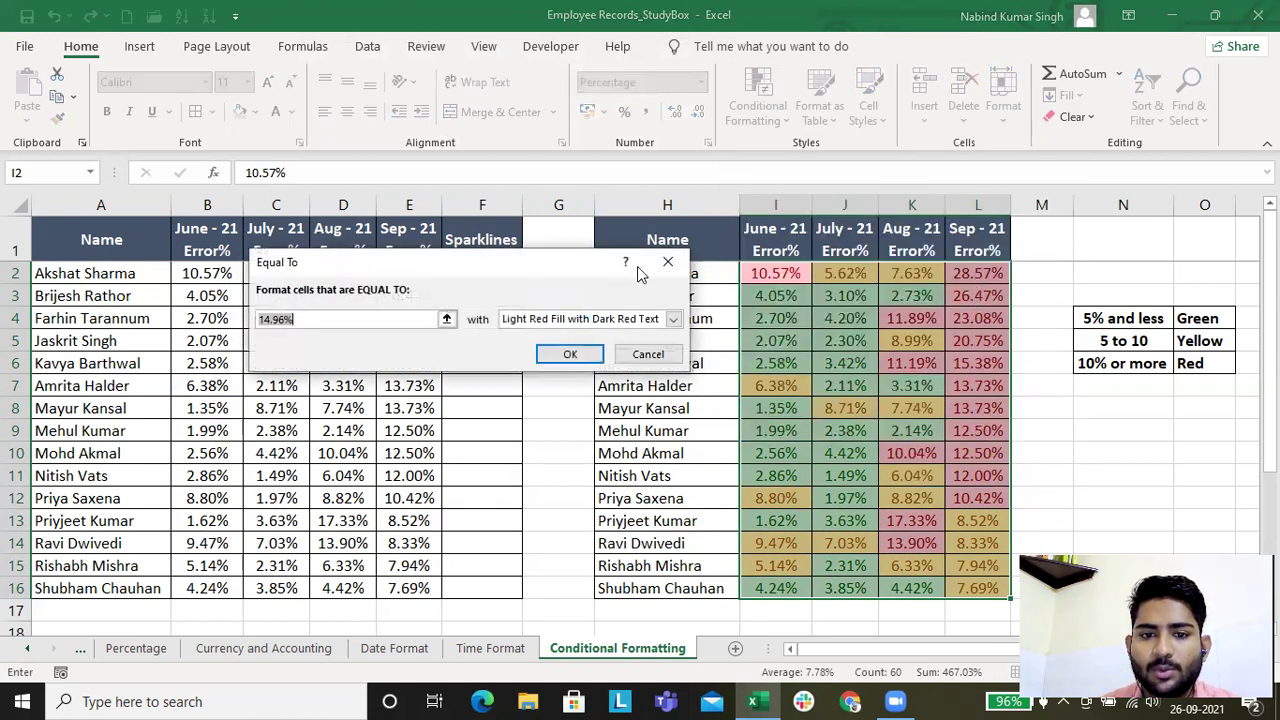
pyautogui.write('10%')
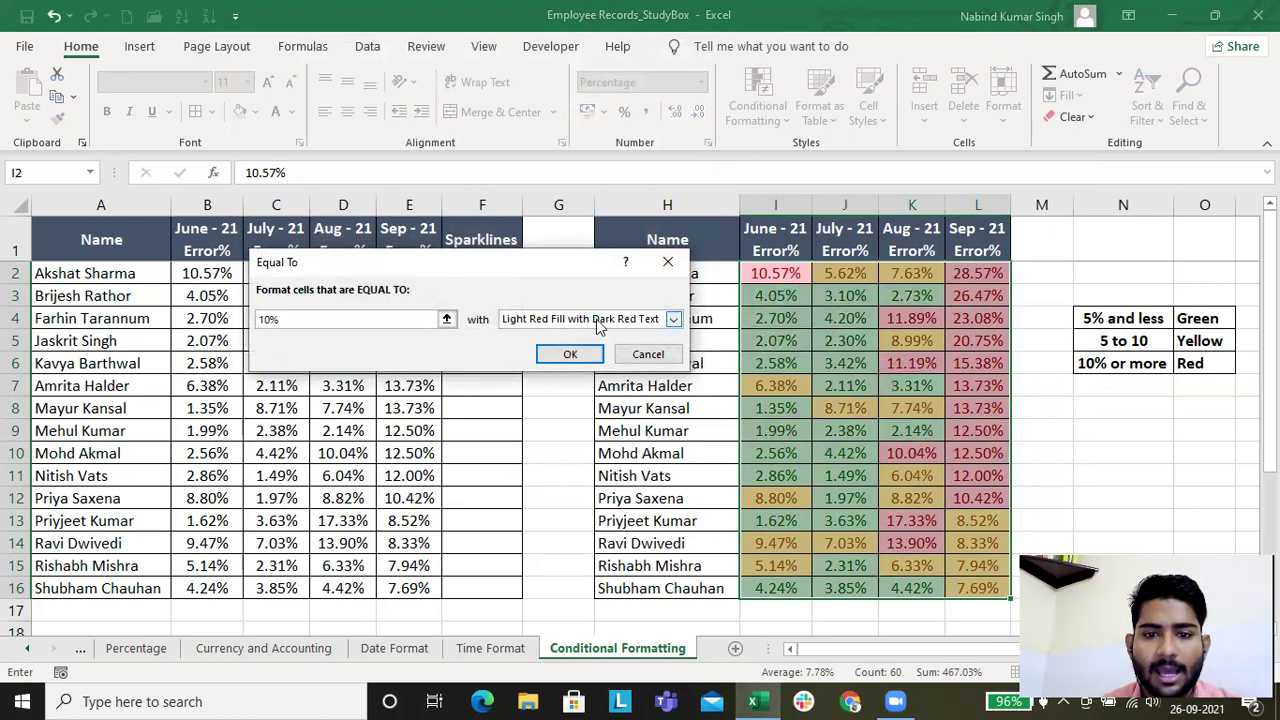
pyautogui.click(674, 319)
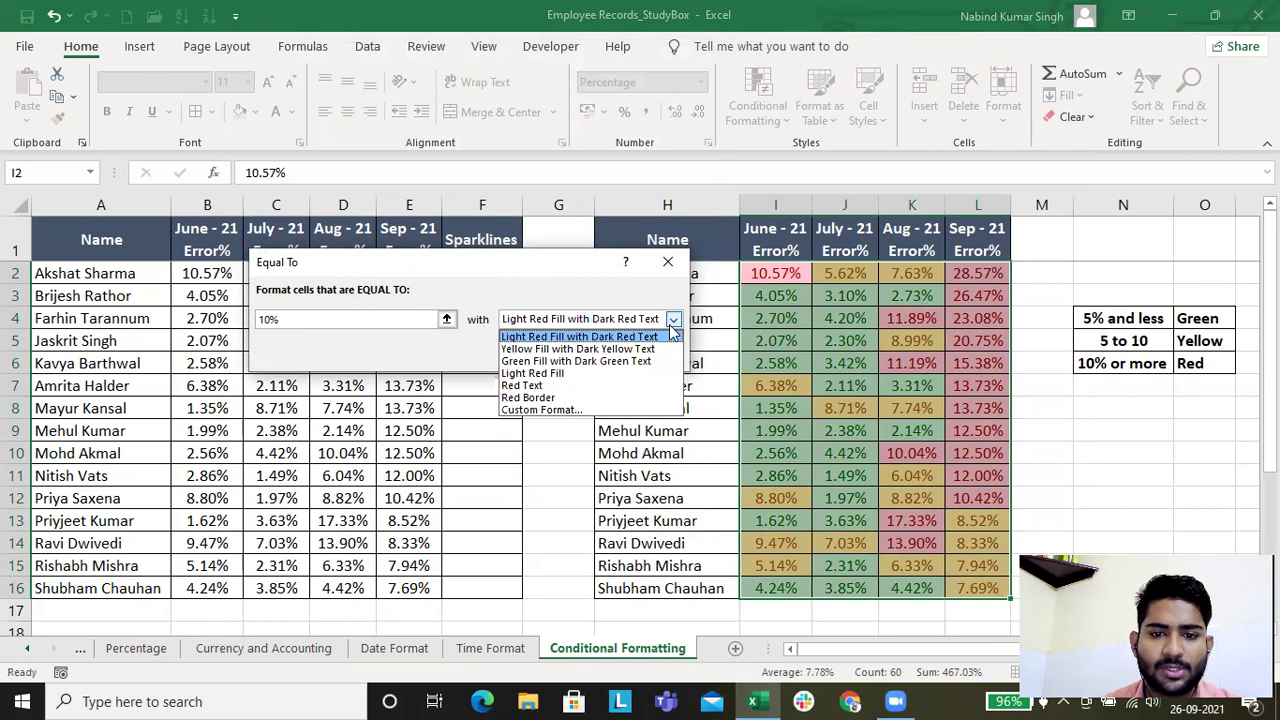
pyautogui.click(579, 407)
pyautogui.click(406, 84)
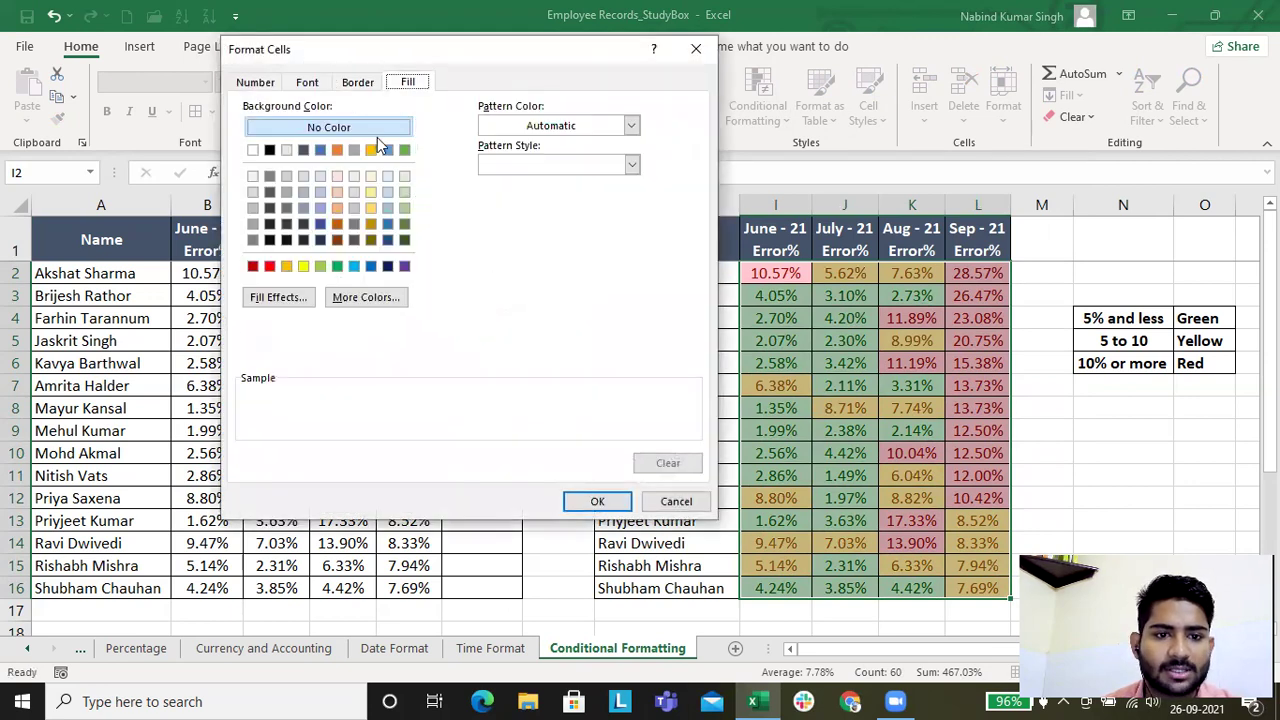
pyautogui.click(286, 266)
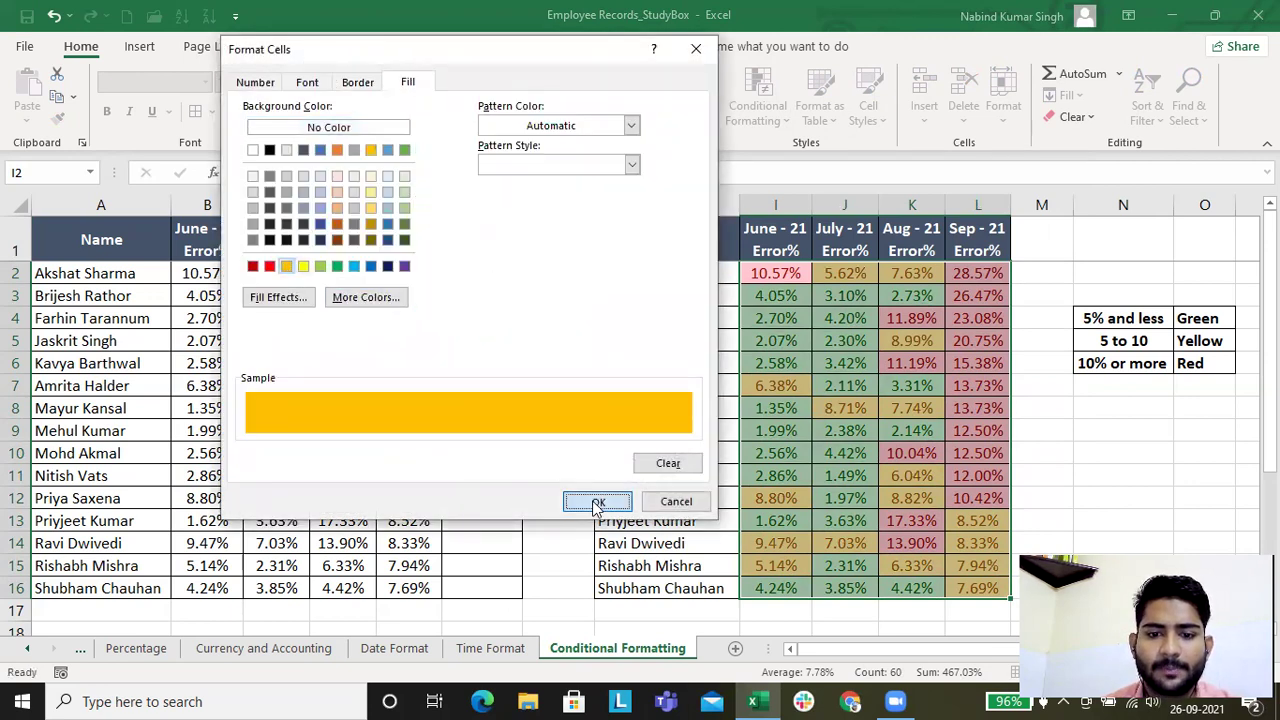
pyautogui.click(595, 502)
pyautogui.click(570, 355)
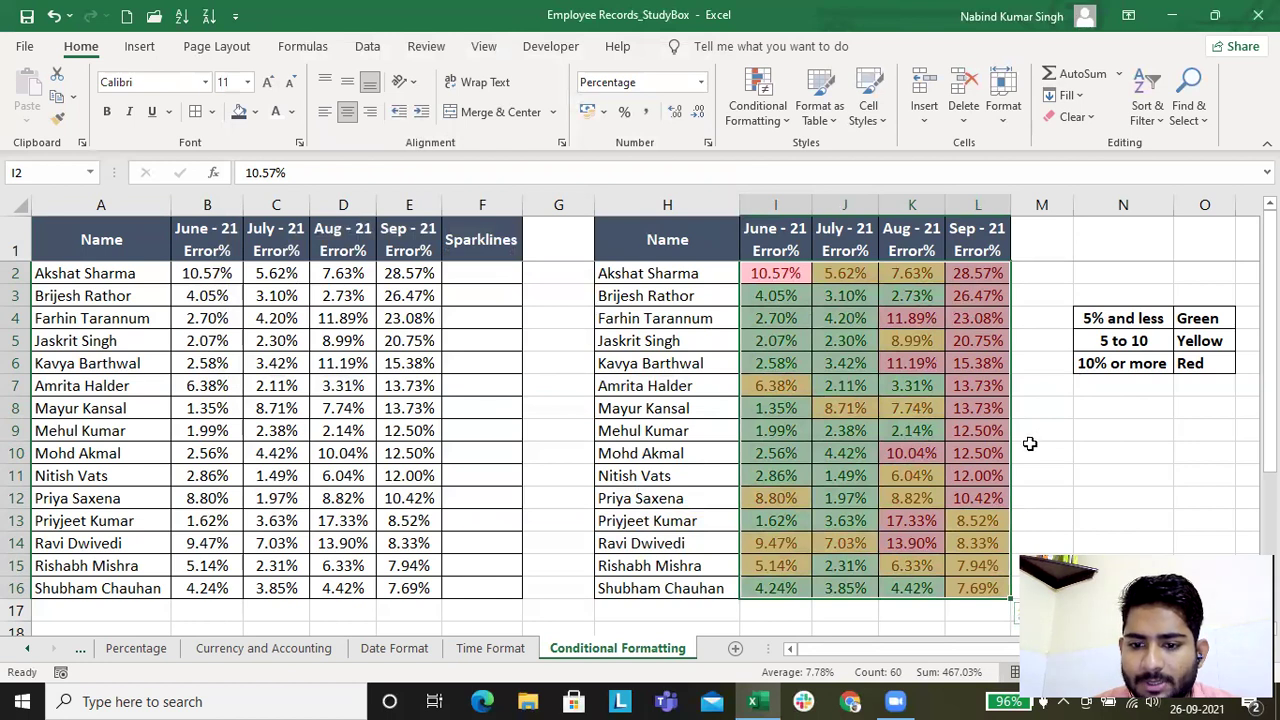
pyautogui.click(860, 498)
pyautogui.write('10')
pyautogui.press('Return')
pyautogui.click(861, 477)
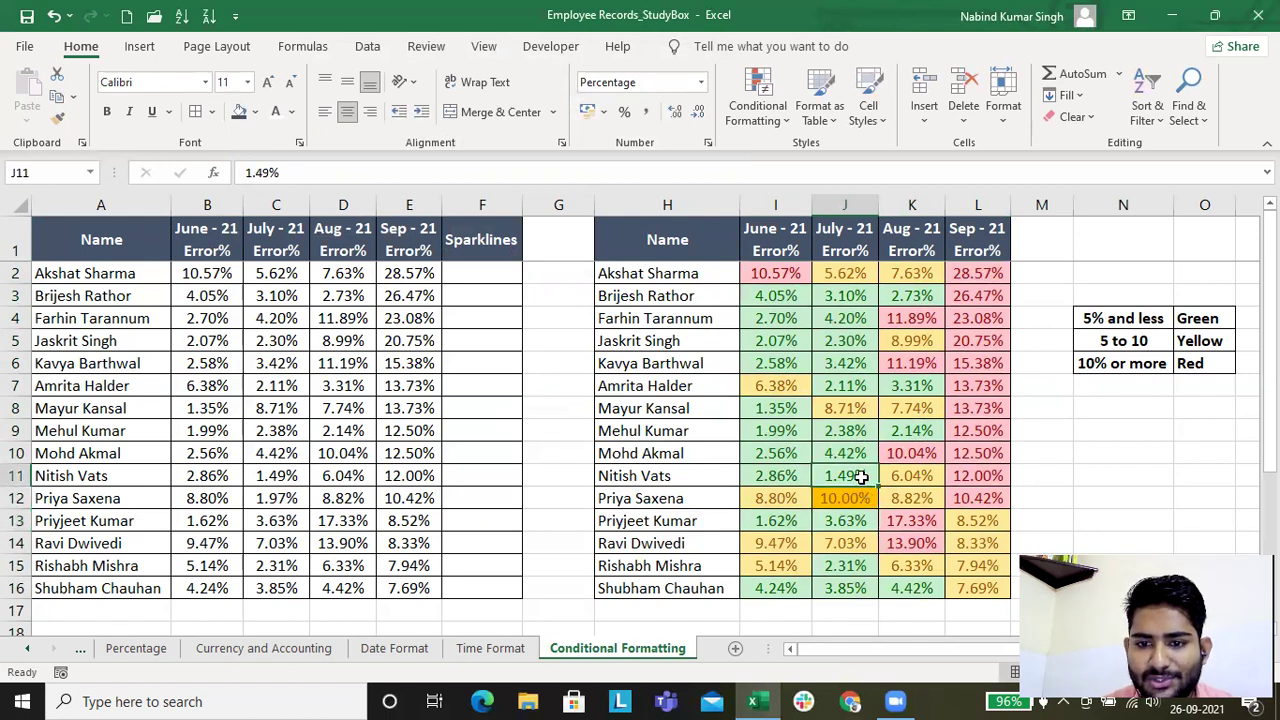
pyautogui.write('10')
pyautogui.press('Return')
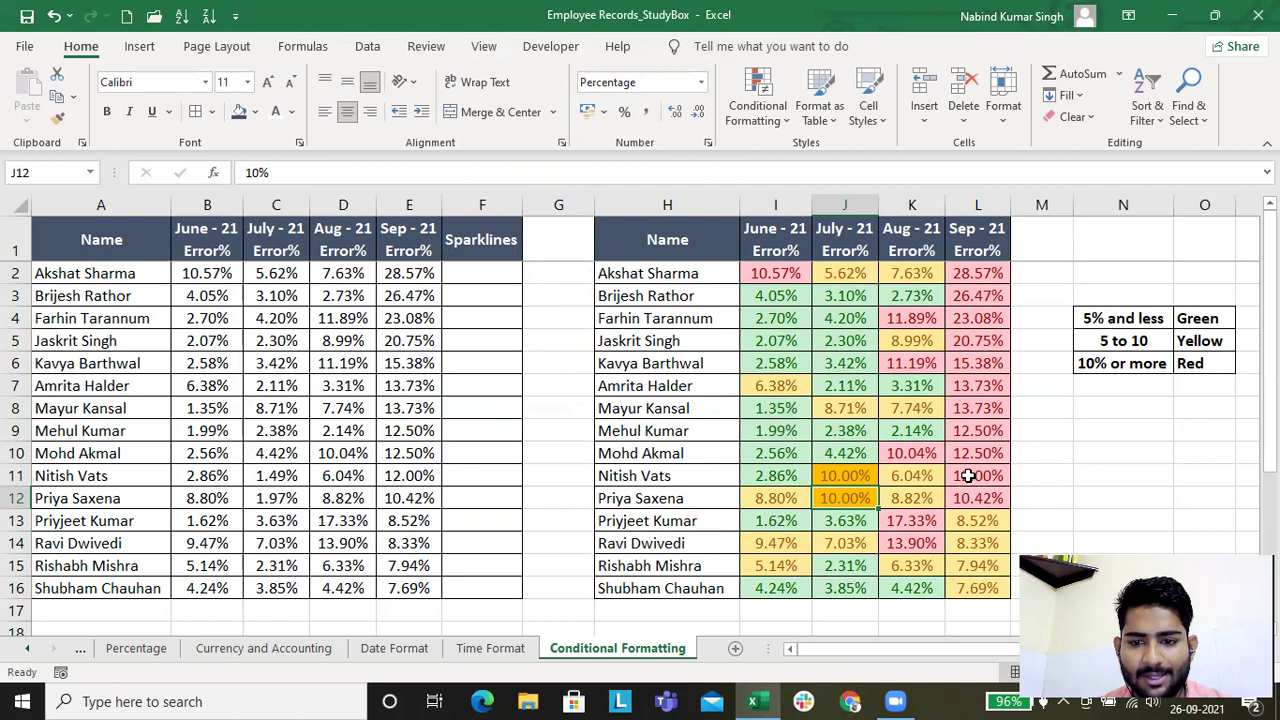
pyautogui.hotkey('ctrl', 'z')
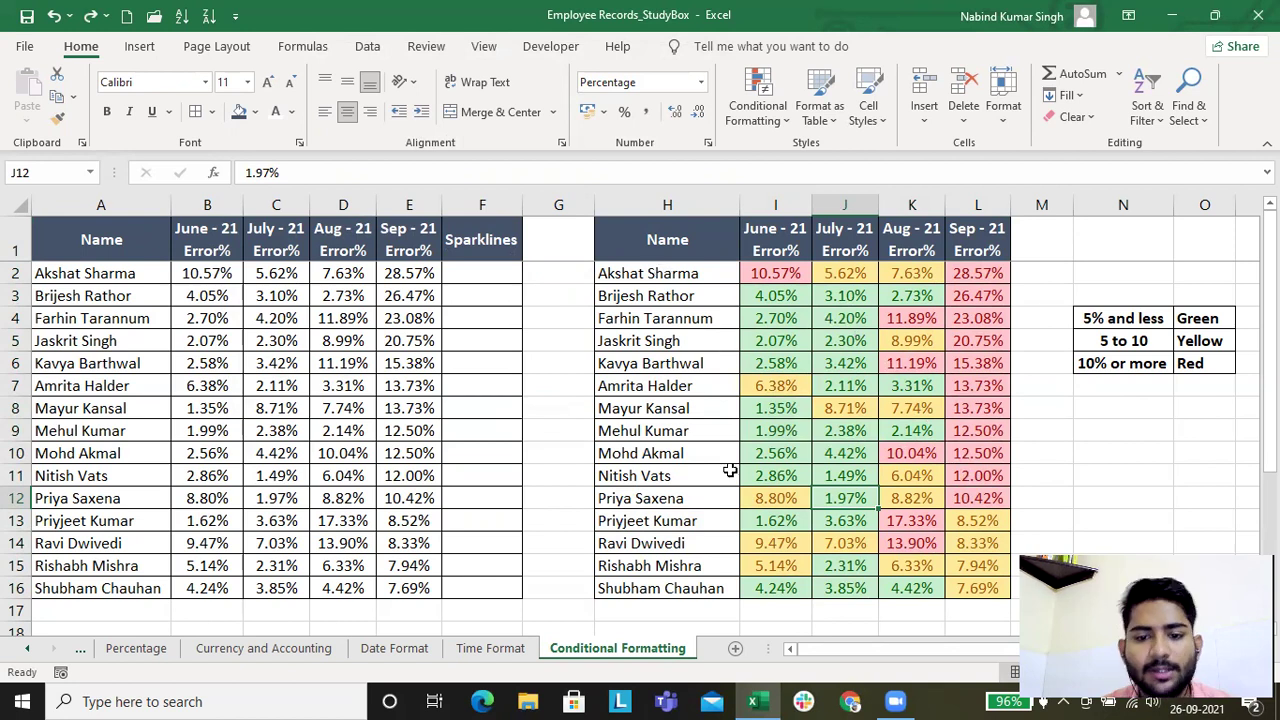
# - Enter a sample e-mail address in cell H17 below the names
pyautogui.click(757, 100)
pyautogui.moveTo(827, 158)
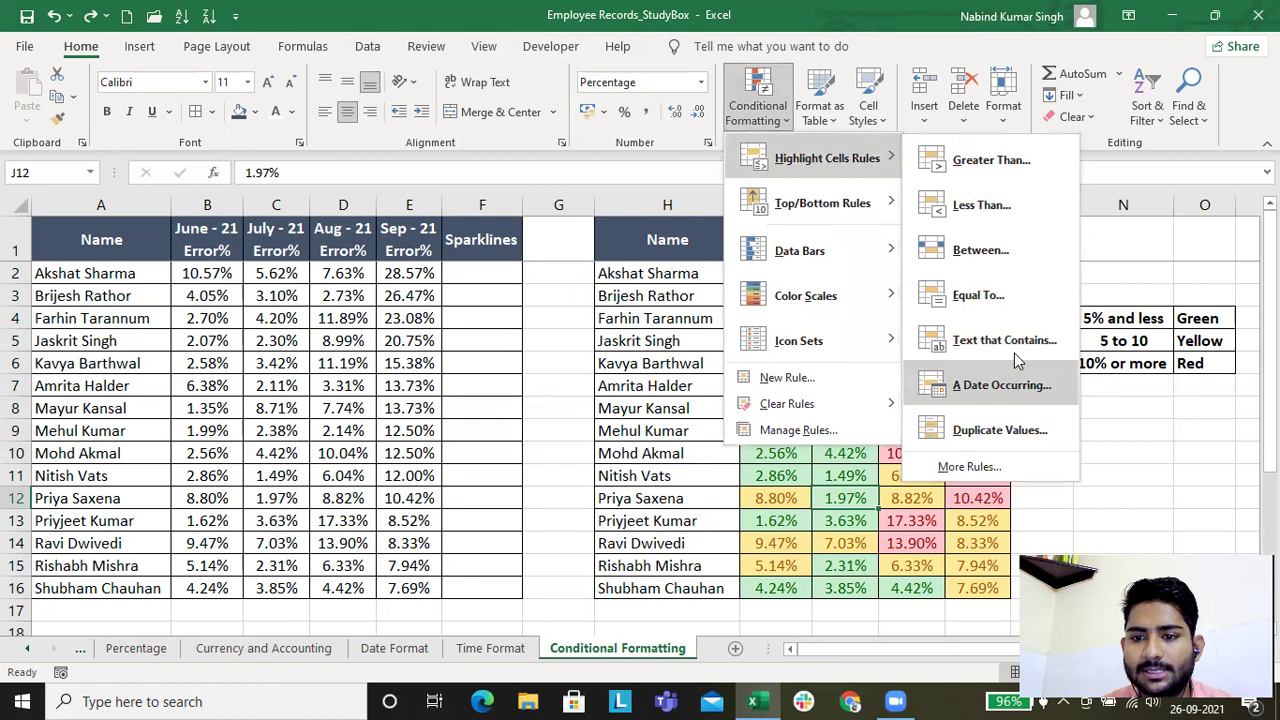
pyautogui.click(638, 462)
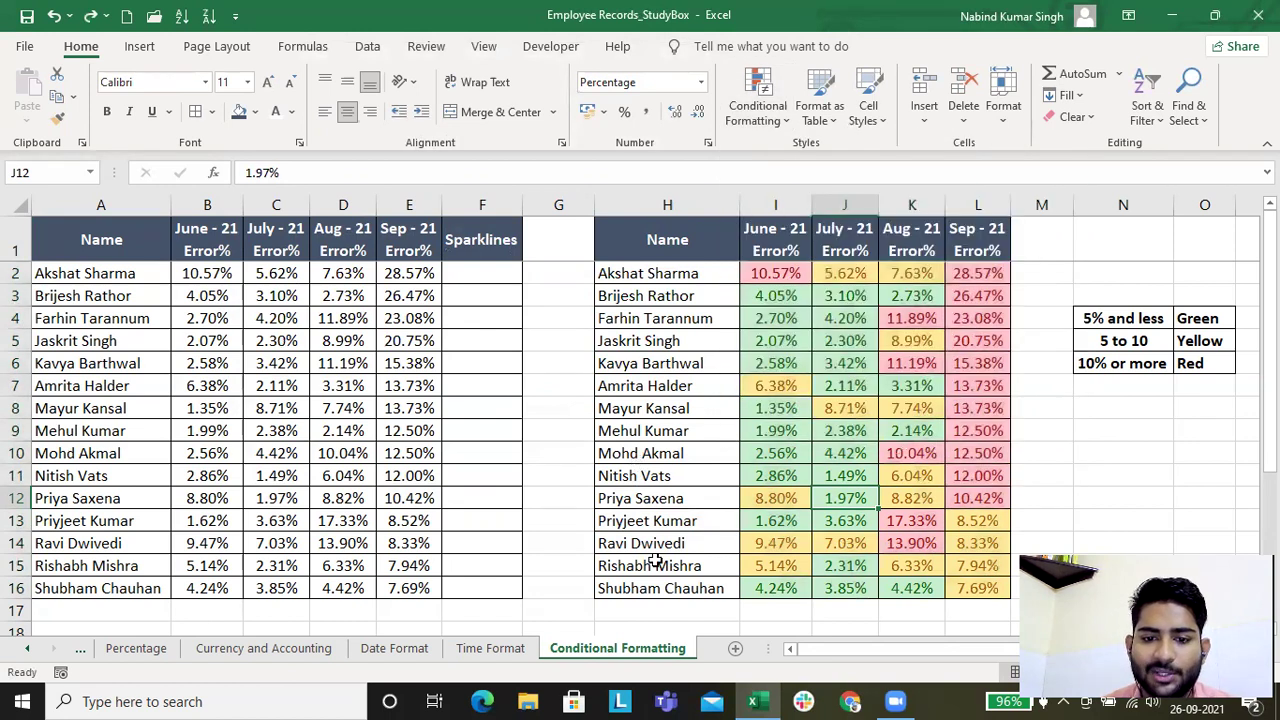
pyautogui.click(643, 612)
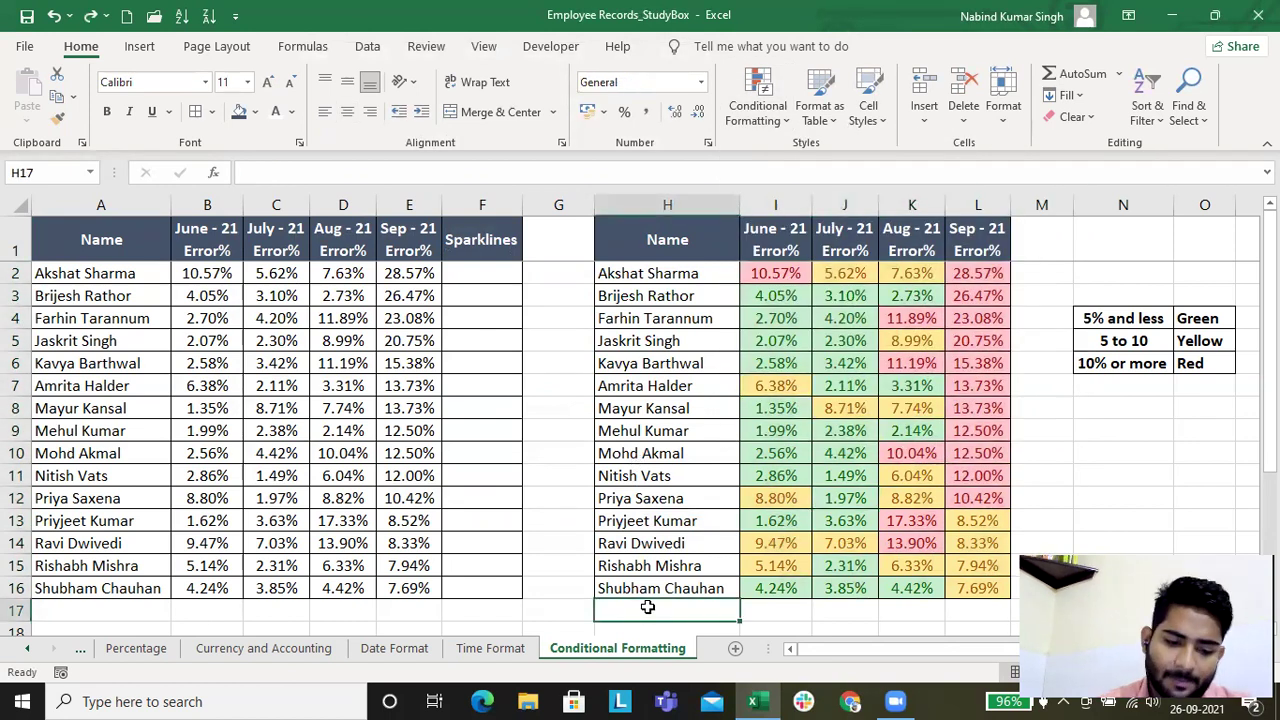
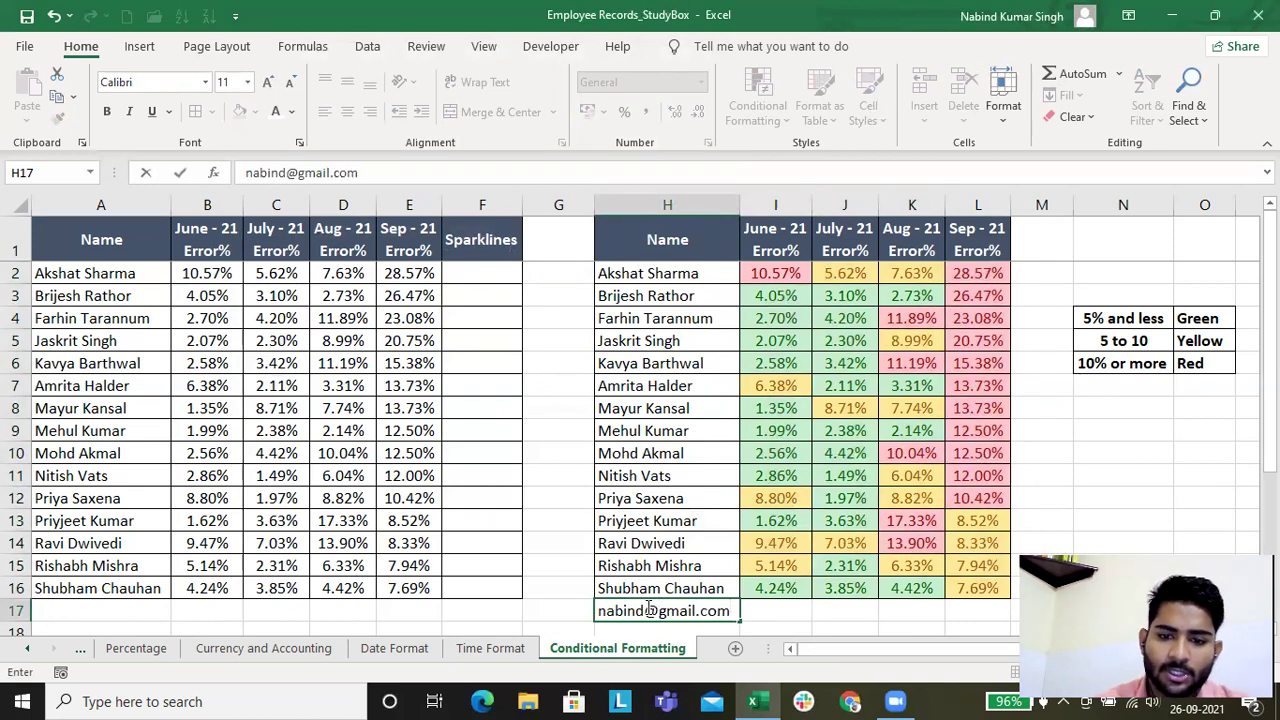
pyautogui.press('Return')
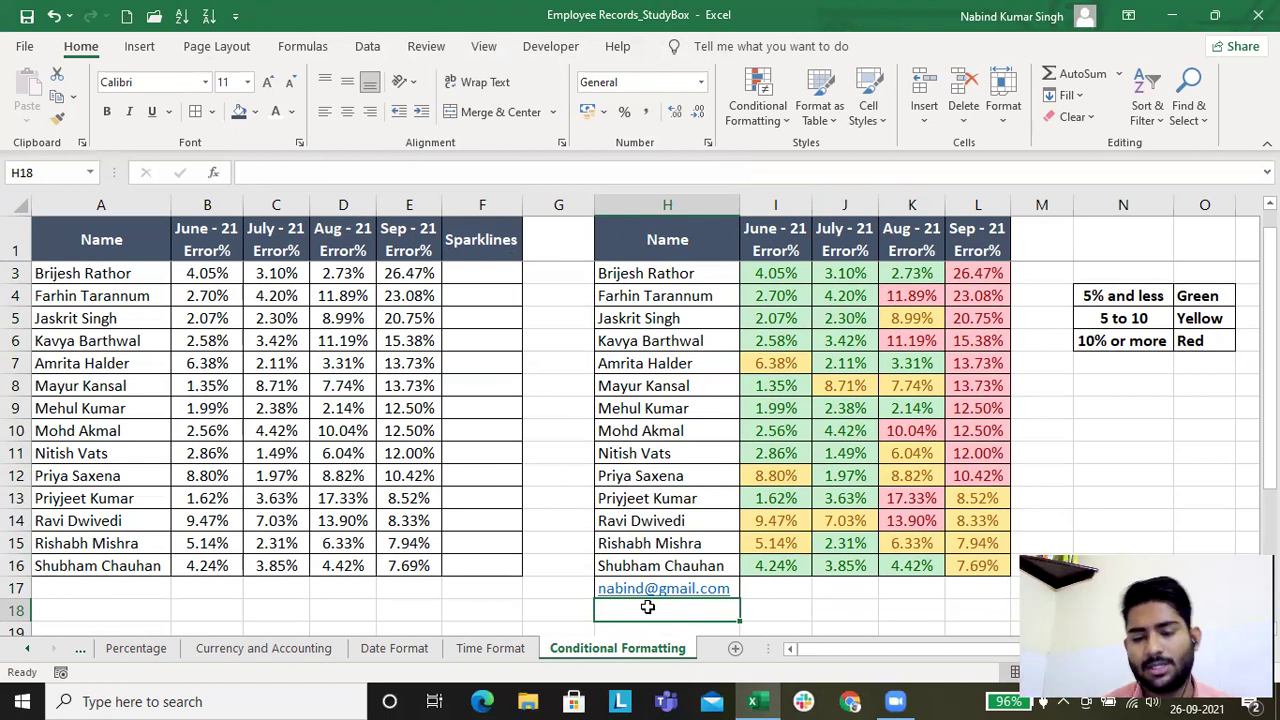
# - Highlight column H cells whose text contains '@' with light red fill
pyautogui.click(666, 204)
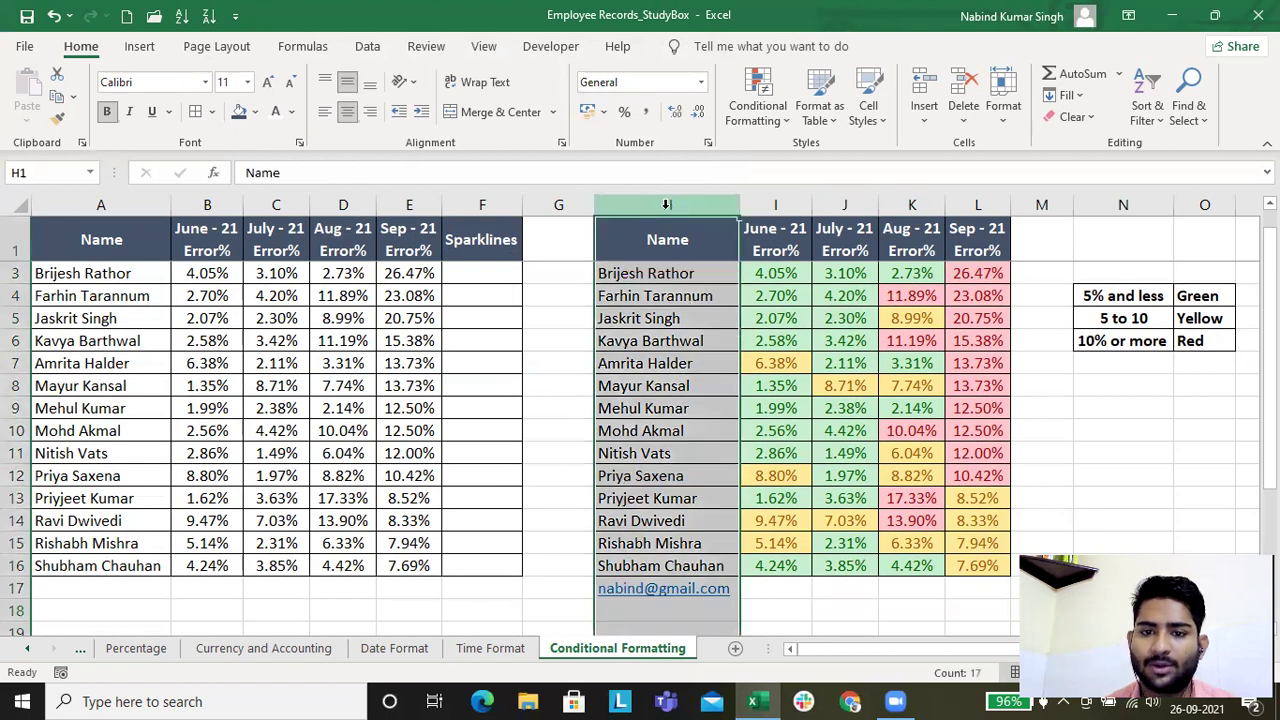
pyautogui.click(658, 203)
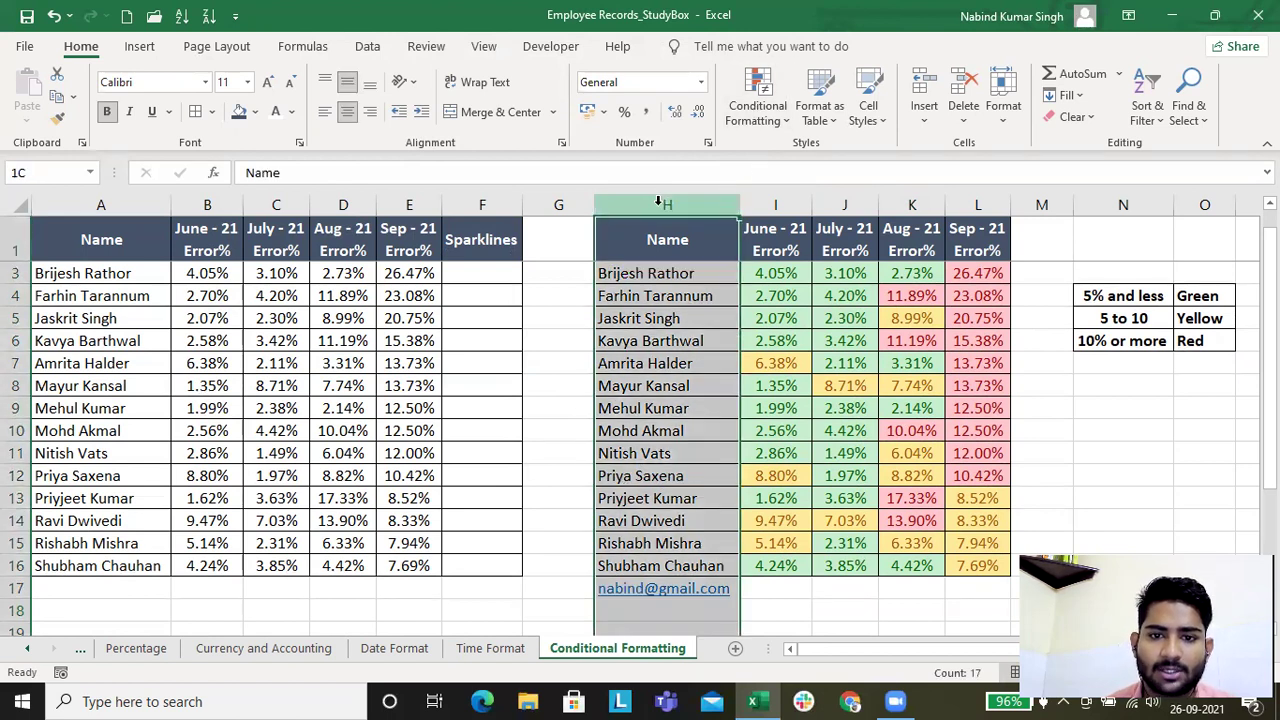
pyautogui.click(755, 110)
pyautogui.moveTo(790, 158)
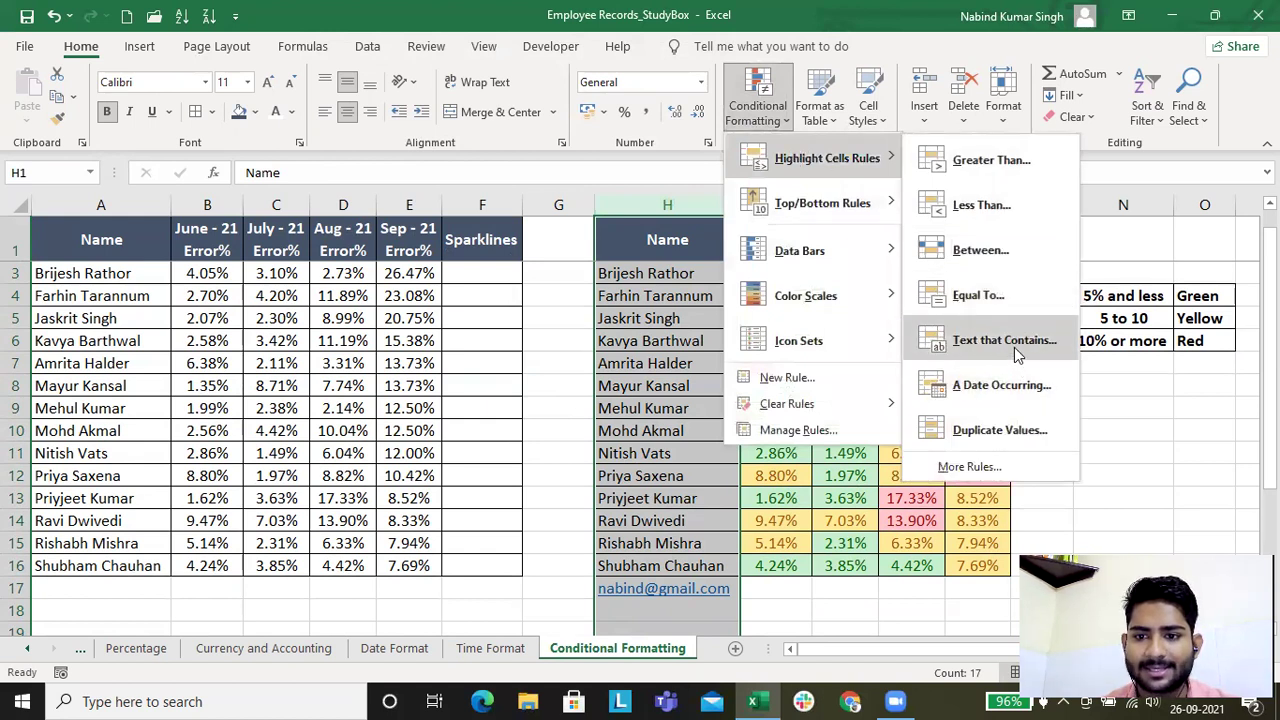
pyautogui.click(1014, 347)
pyautogui.write('@')
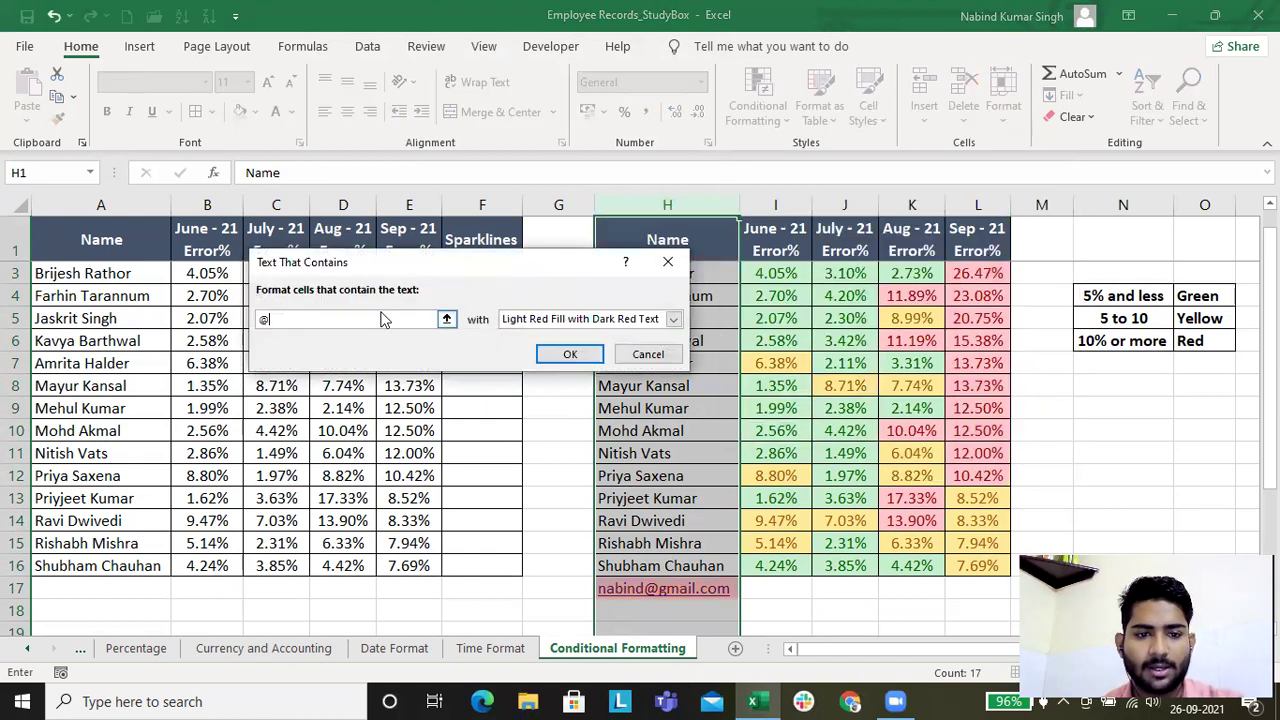
pyautogui.click(566, 355)
# - Delete the contents of row 17 to remove the sample e-mail
pyautogui.scroll(-2, 680, 458)
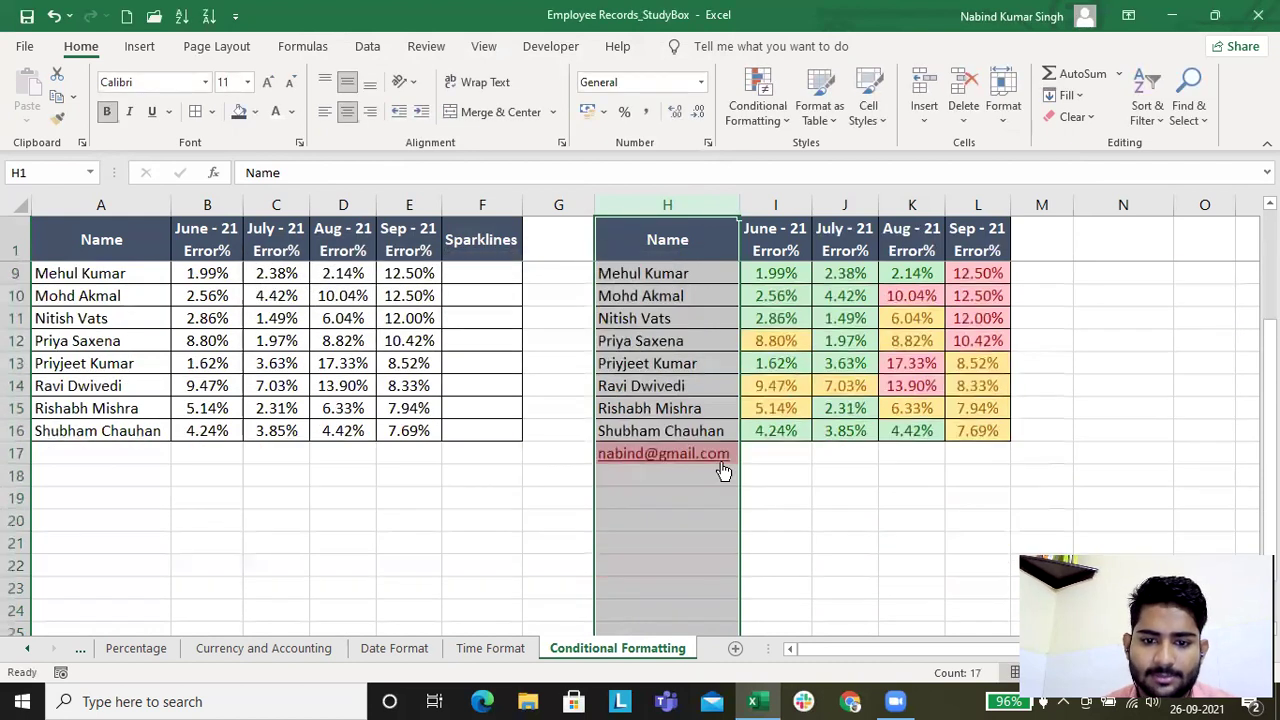
pyautogui.click(775, 462)
pyautogui.hotkey('shift', 'space')
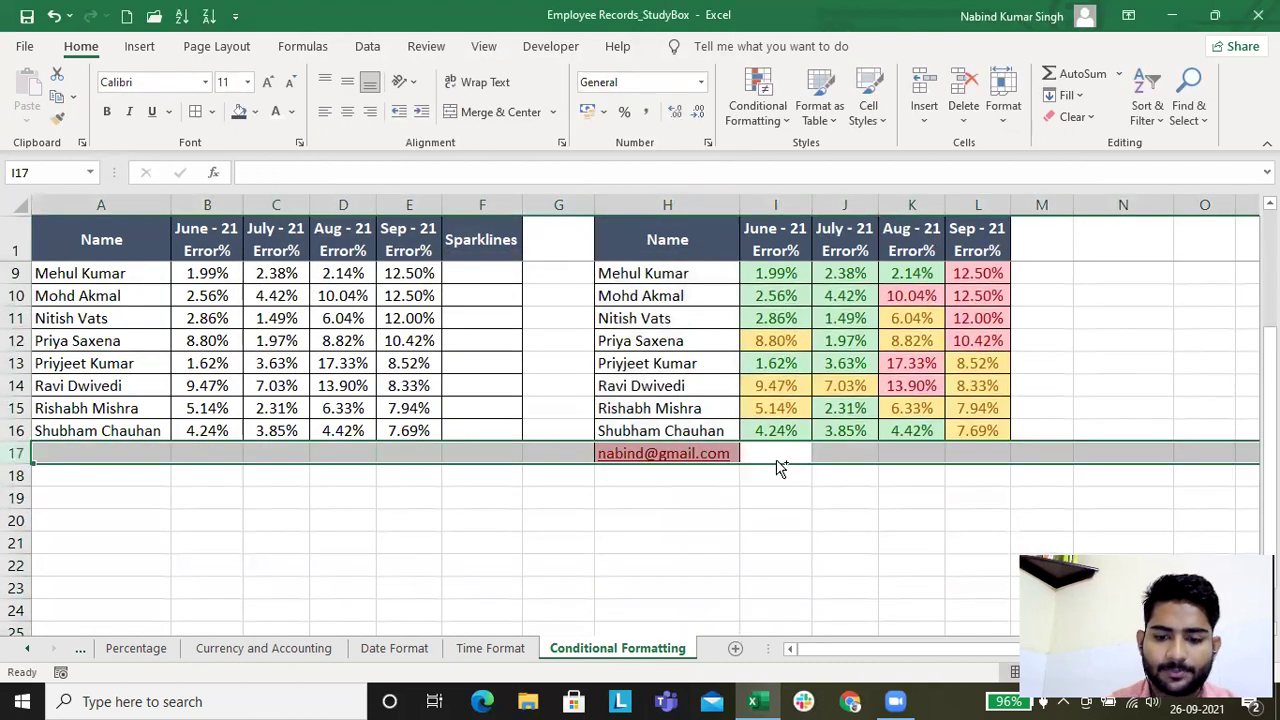
pyautogui.press('Delete')
pyautogui.scroll(3, 756, 363)
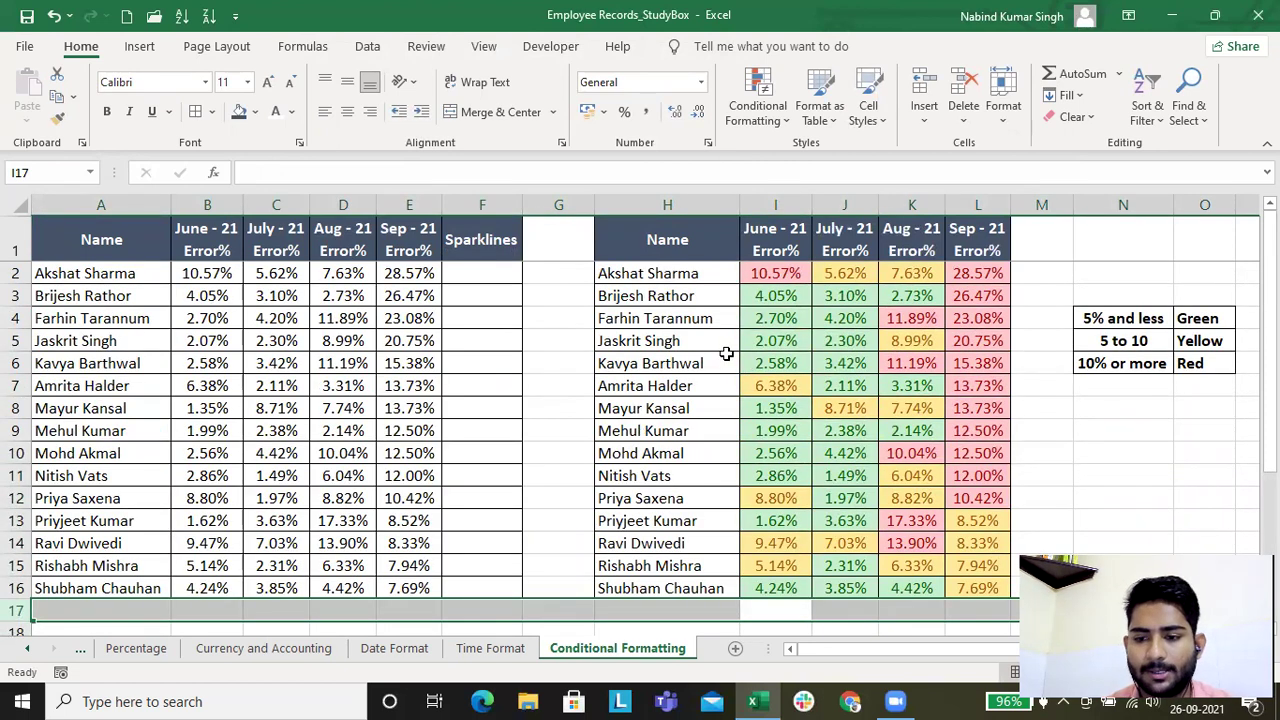
# - Copy the name in H3 into H17 as a test duplicate
pyautogui.click(673, 296)
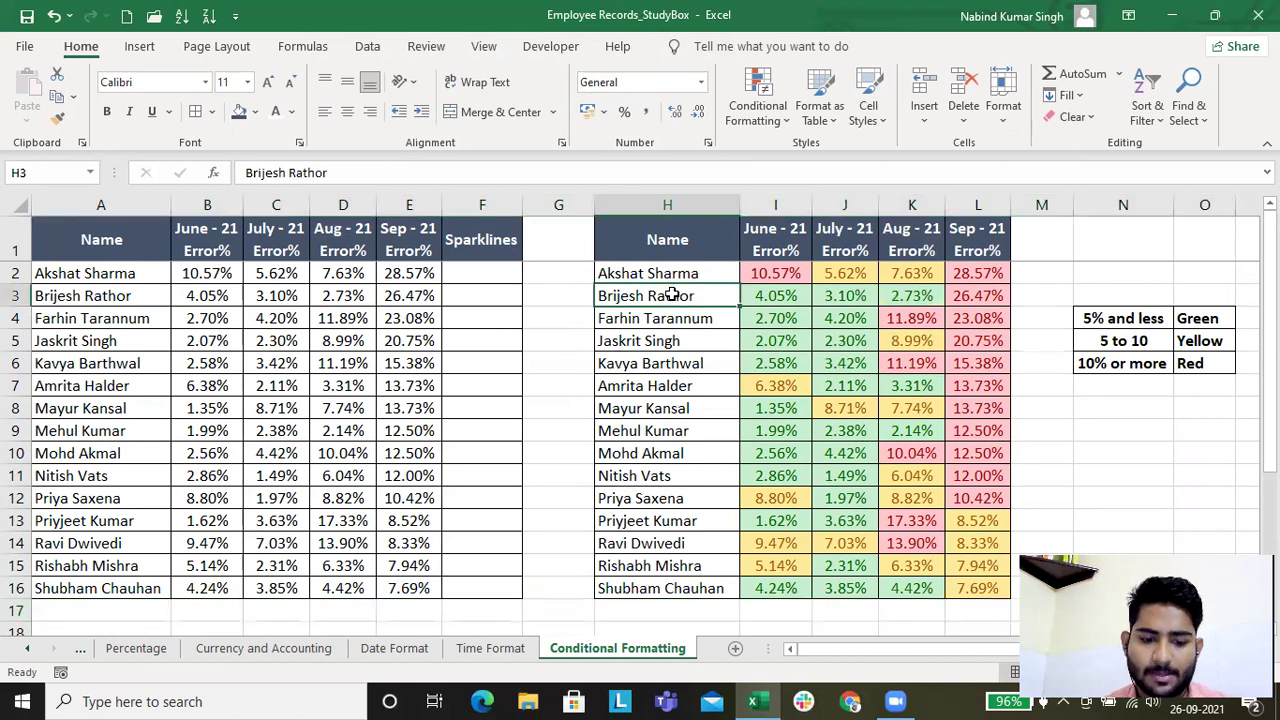
pyautogui.hotkey('ctrl', 'c')
pyautogui.scroll(-1, 686, 390)
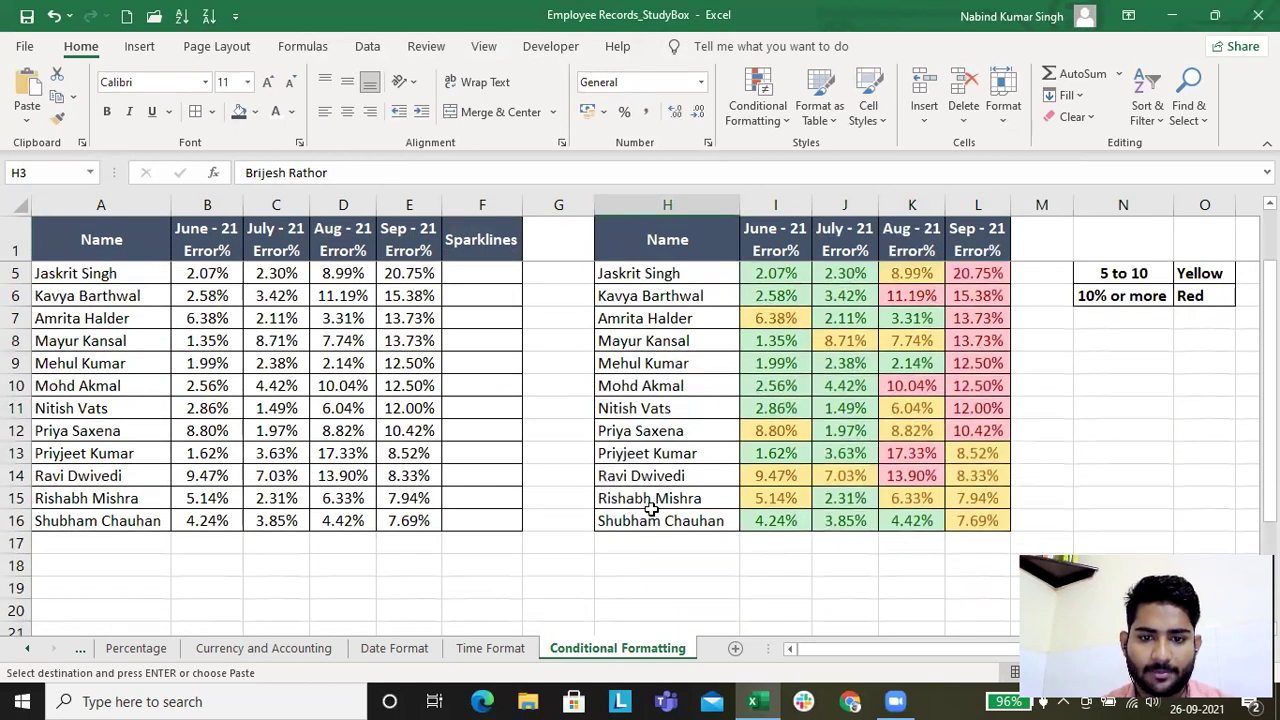
pyautogui.click(638, 541)
pyautogui.hotkey('ctrl', 'v')
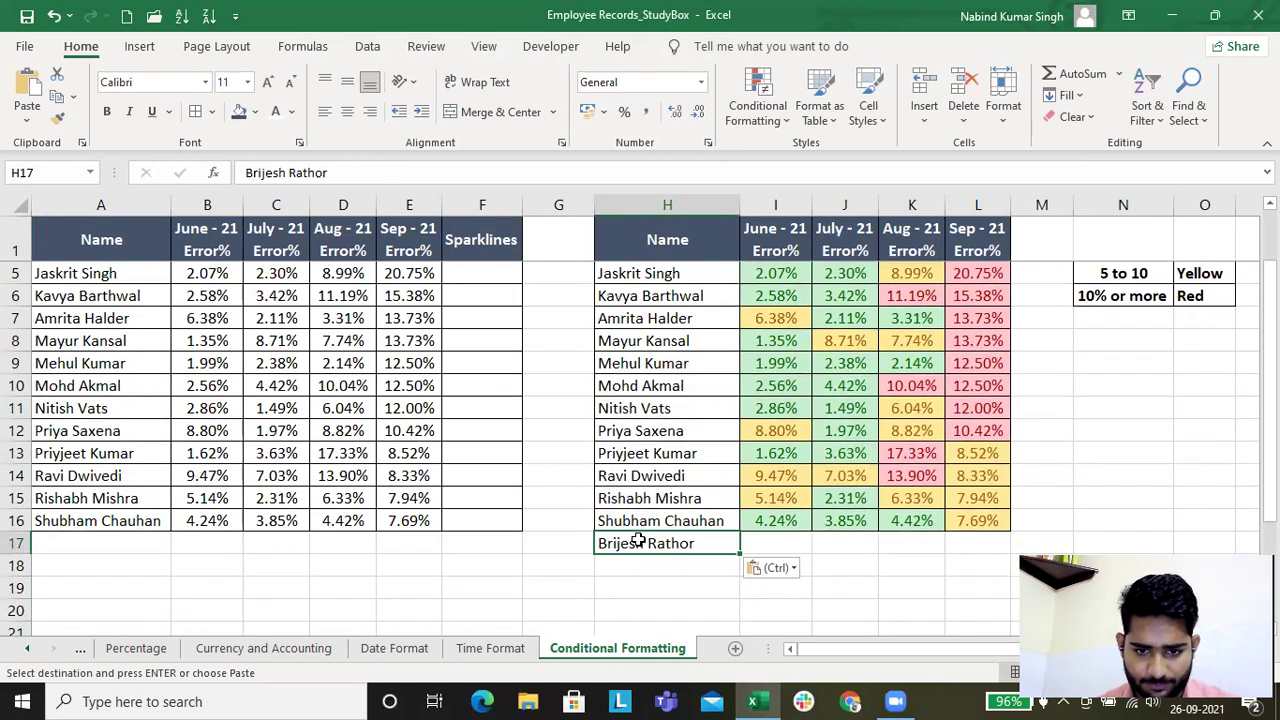
pyautogui.scroll(1, 700, 475)
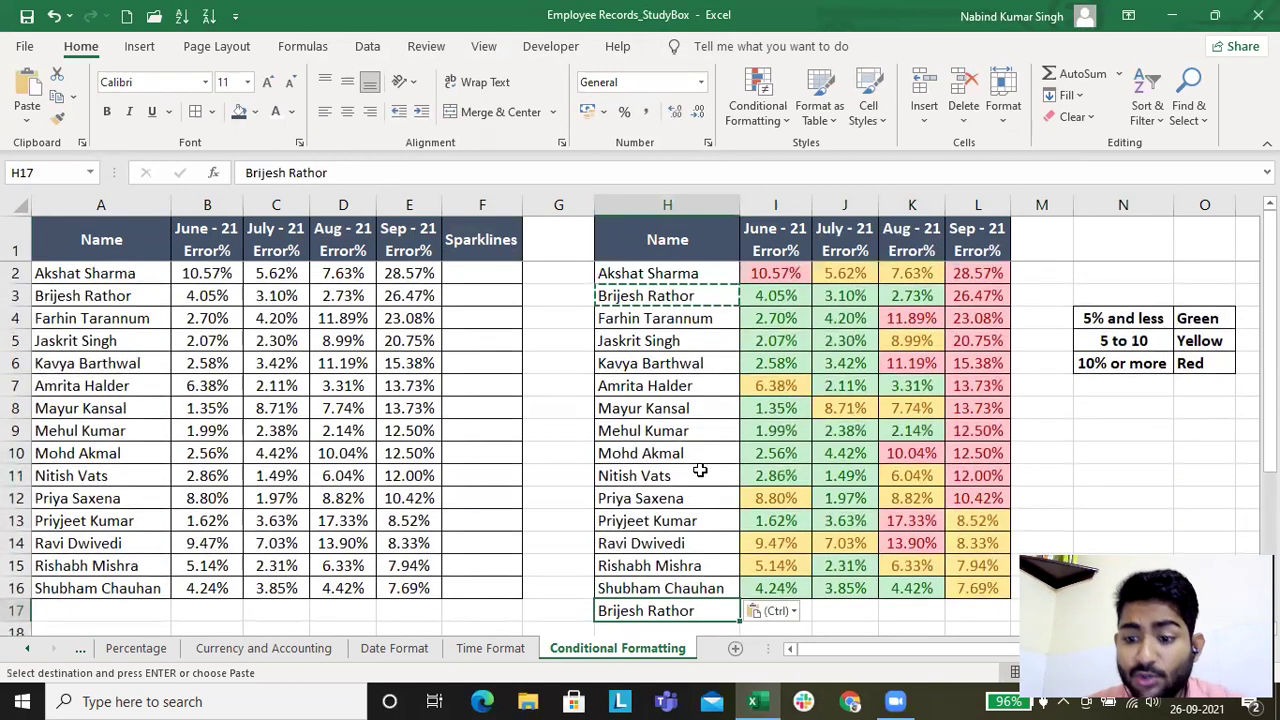
# - Apply a Duplicate Values light red highlight to H1:H17
pyautogui.moveTo(694, 232); pyautogui.dragTo(670, 611)
pyautogui.click(757, 112)
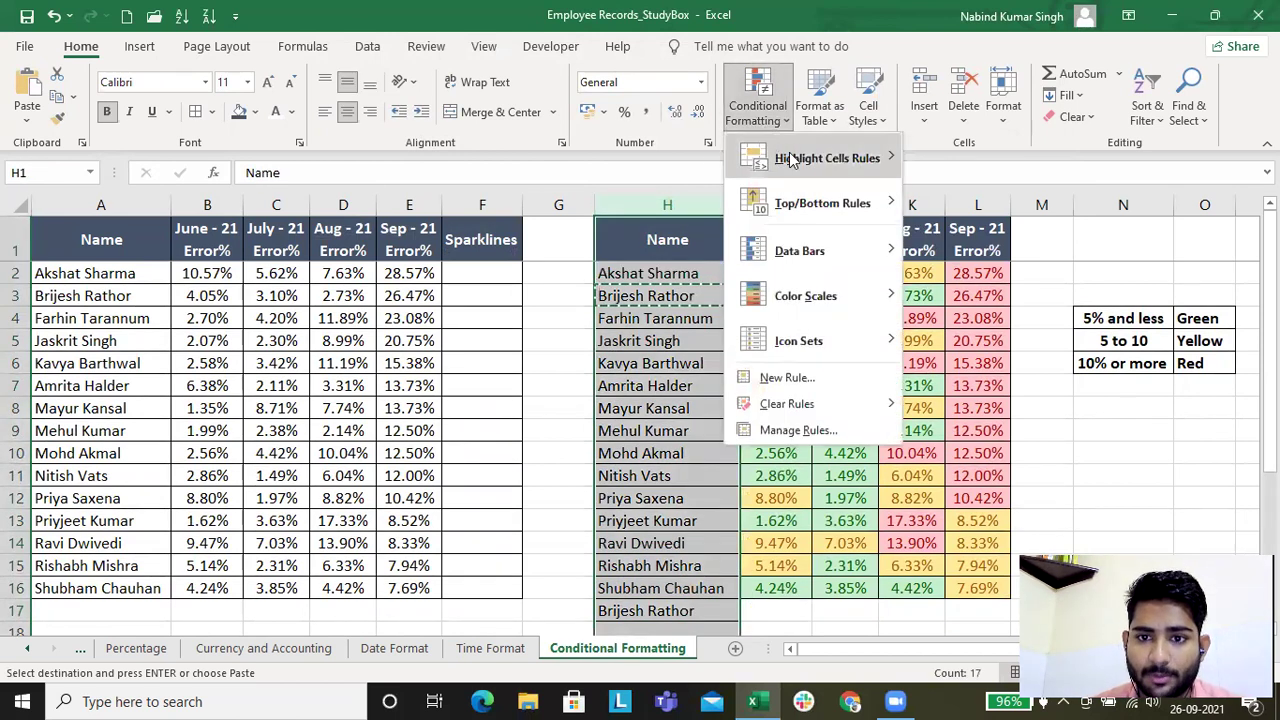
pyautogui.moveTo(789, 152)
pyautogui.click(1036, 447)
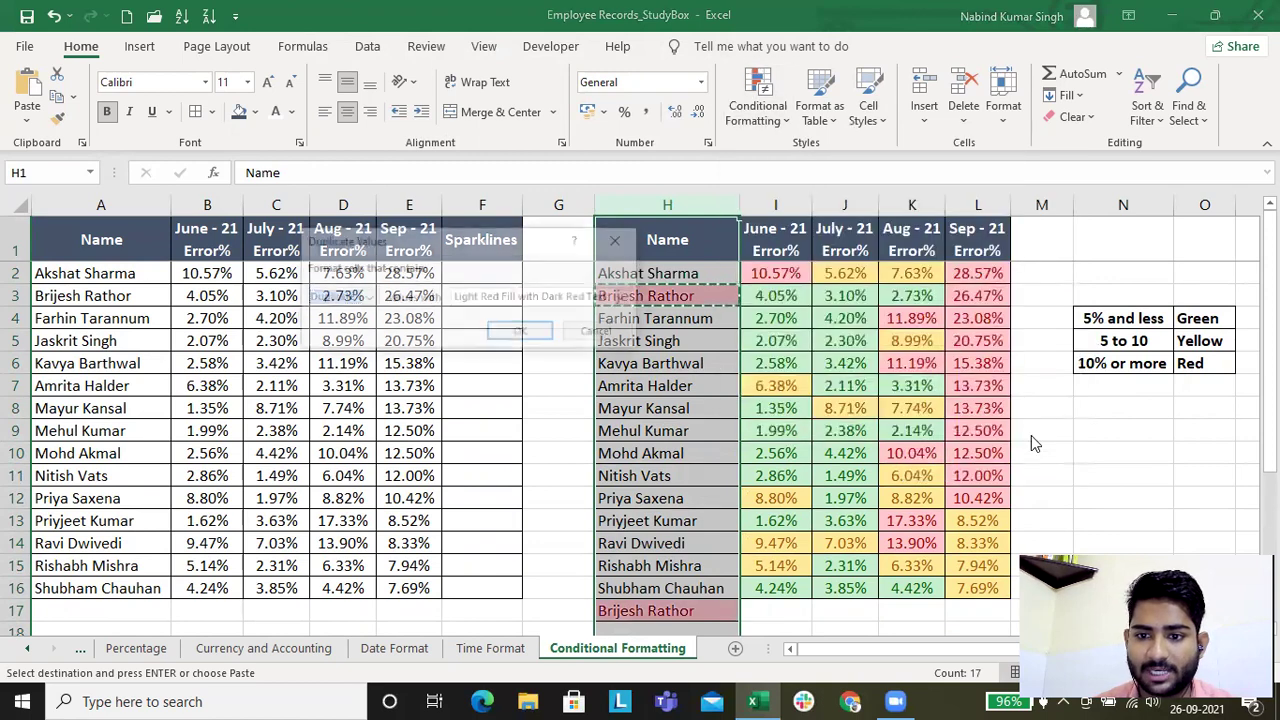
pyautogui.click(523, 333)
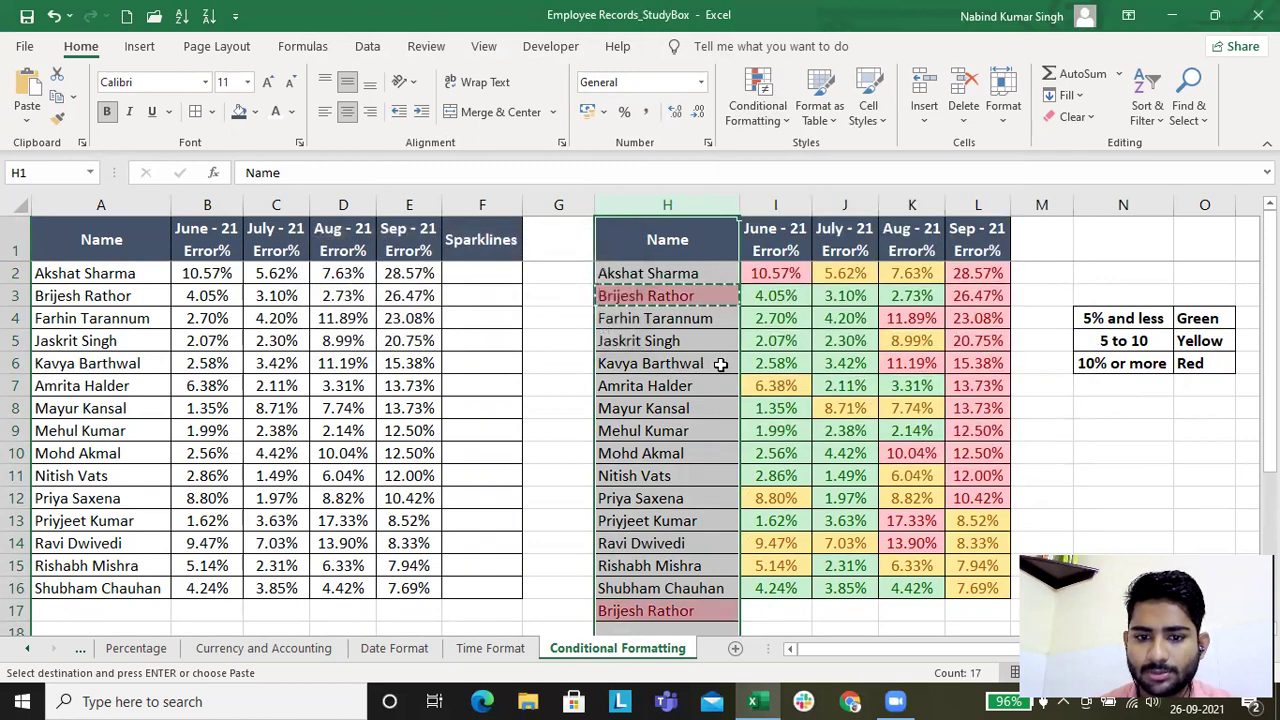
# - Delete the duplicate test name from cell H17
pyautogui.scroll(-2, 718, 370)
pyautogui.click(680, 475)
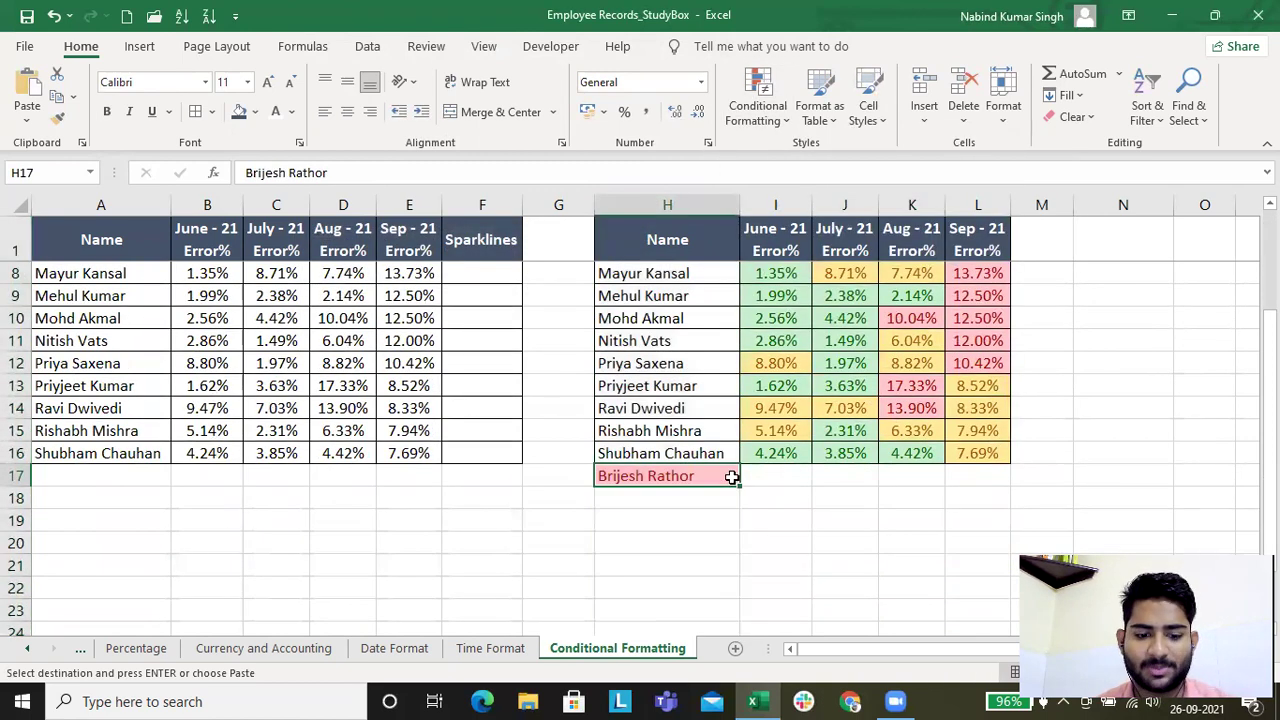
pyautogui.press('Delete')
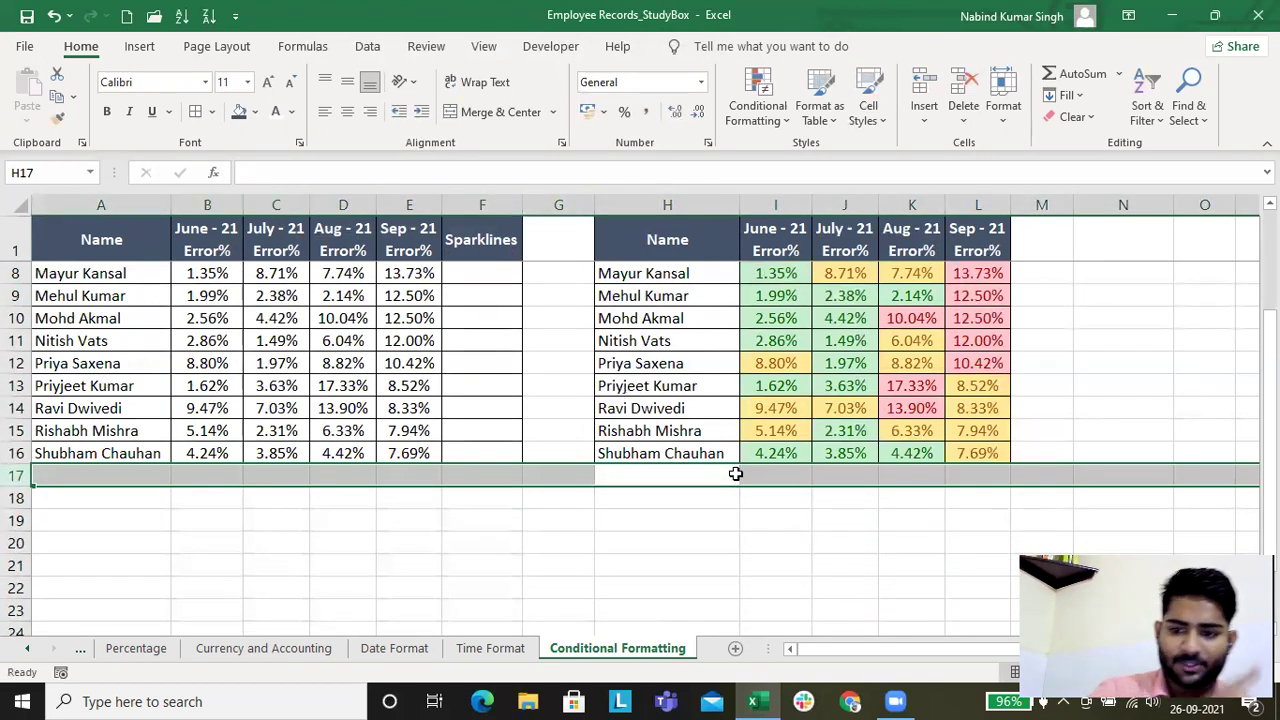
pyautogui.scroll(2, 752, 455)
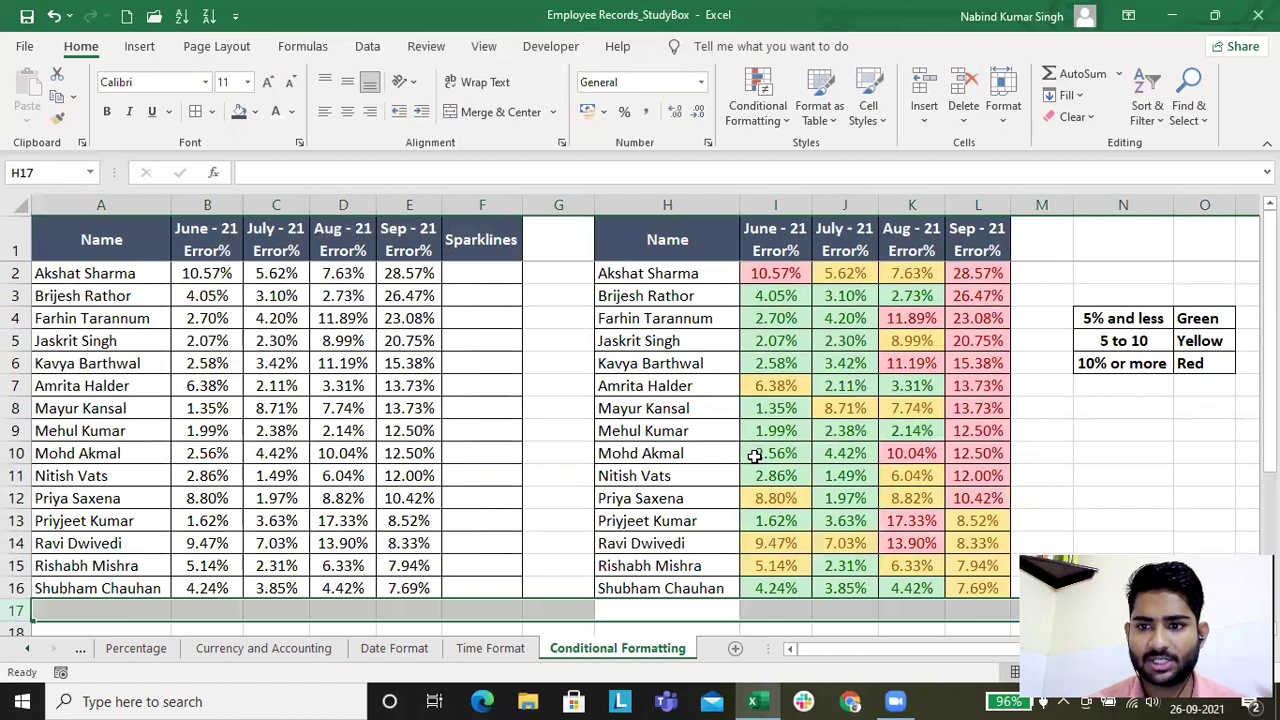
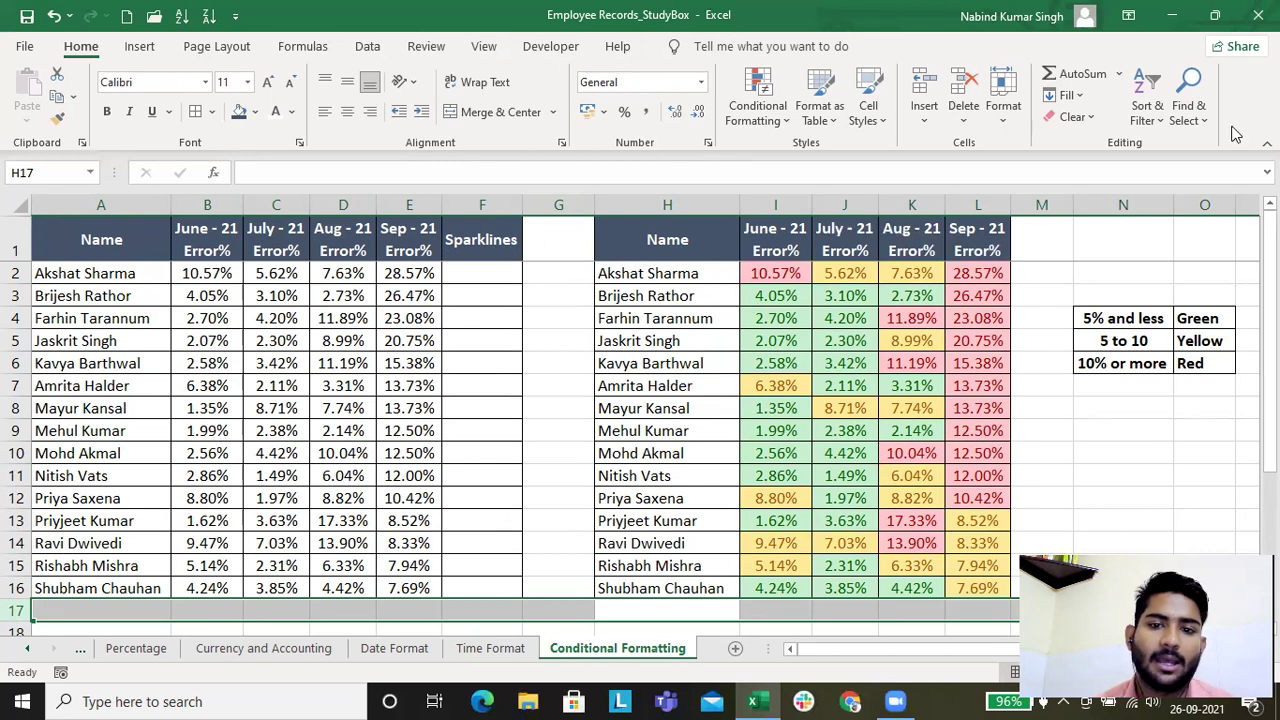
# - Hide columns H:O with the coloured copy and legend, then select the Error% values B2:E16
pyautogui.moveTo(95, 205); pyautogui.dragTo(485, 205)
pyautogui.moveTo(648, 205); pyautogui.dragTo(1224, 224)
pyautogui.hotkey('ctrl', '0')
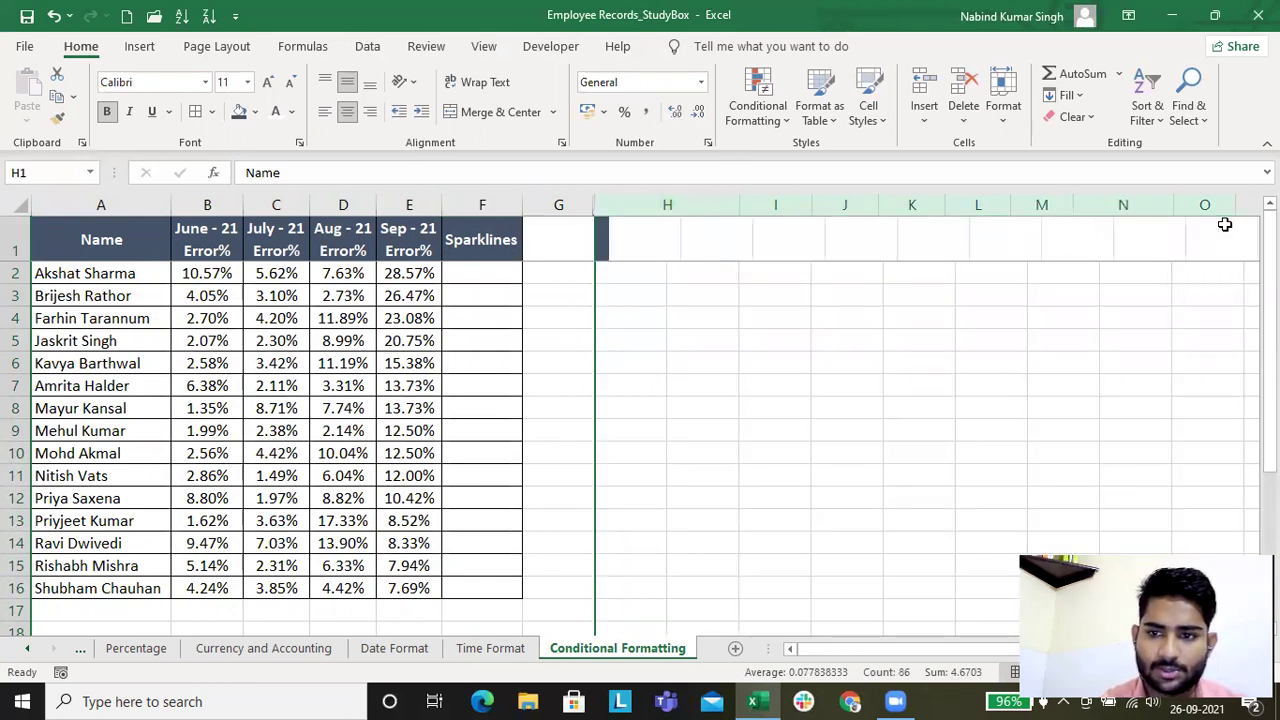
pyautogui.click(220, 273)
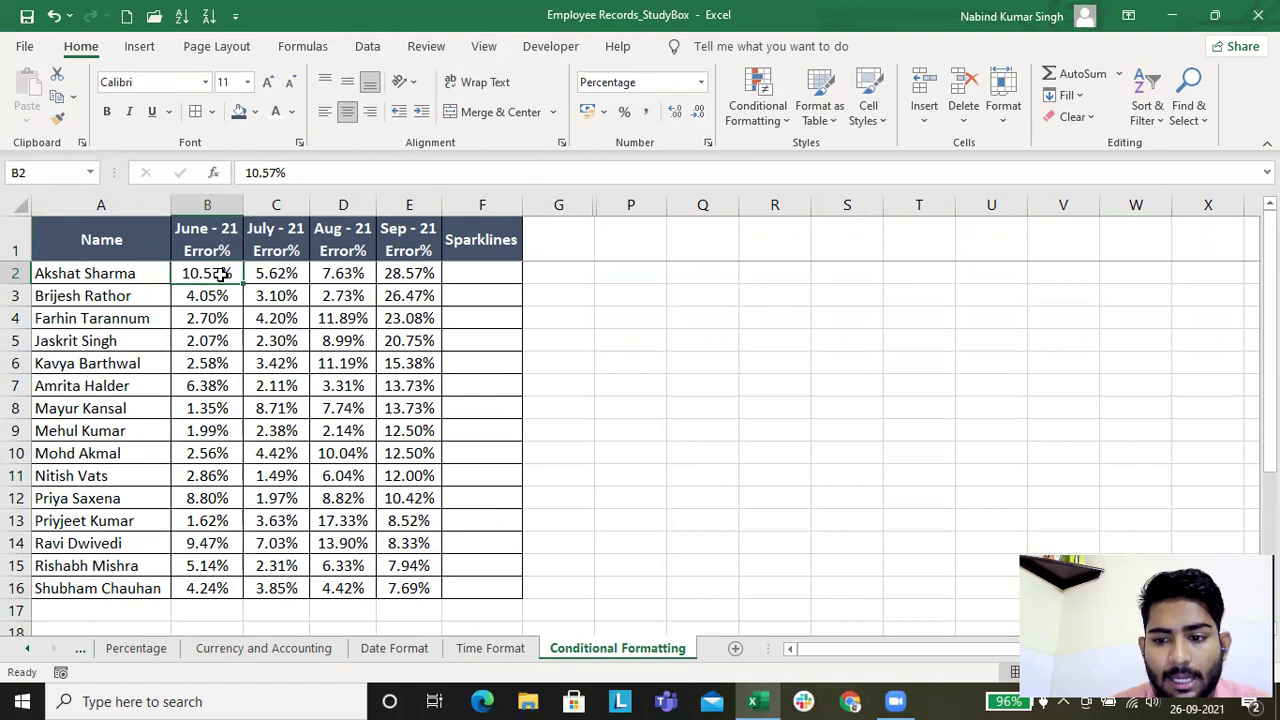
pyautogui.moveTo(220, 273); pyautogui.dragTo(413, 588)
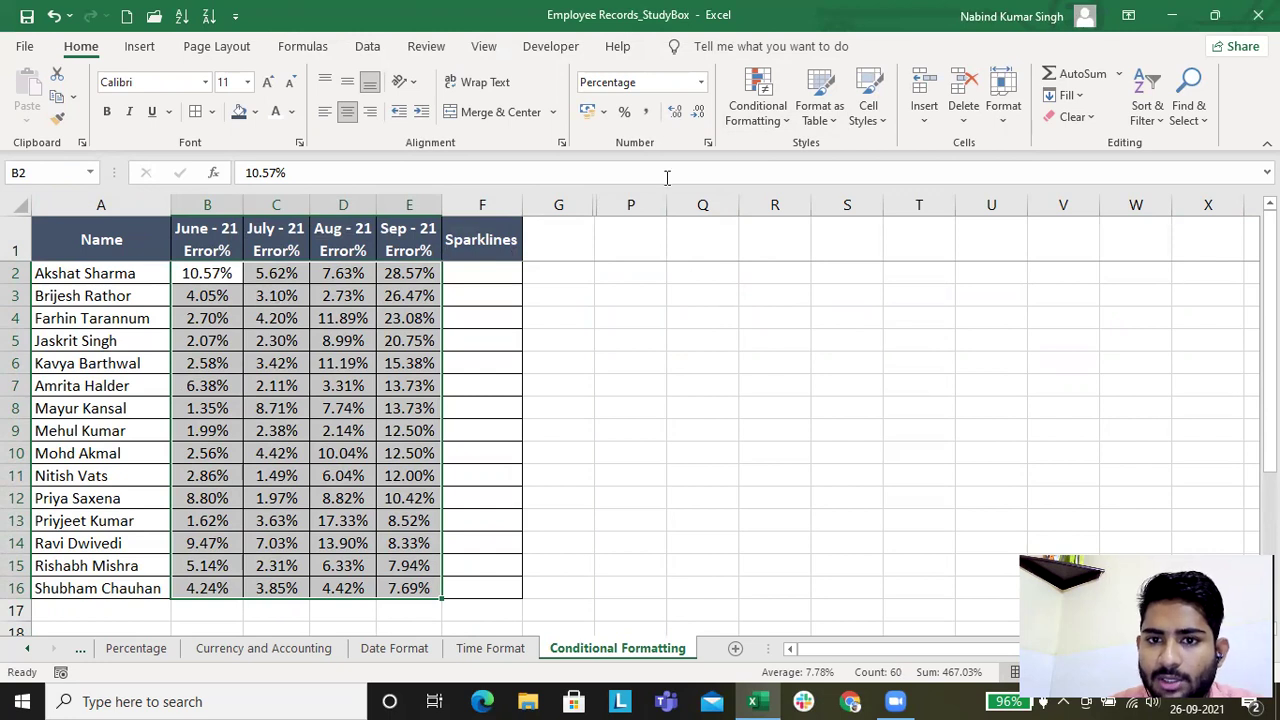
# - Apply the Red - Yellow - Green Color Scale to the B2:E16 Error% values
pyautogui.click(779, 120)
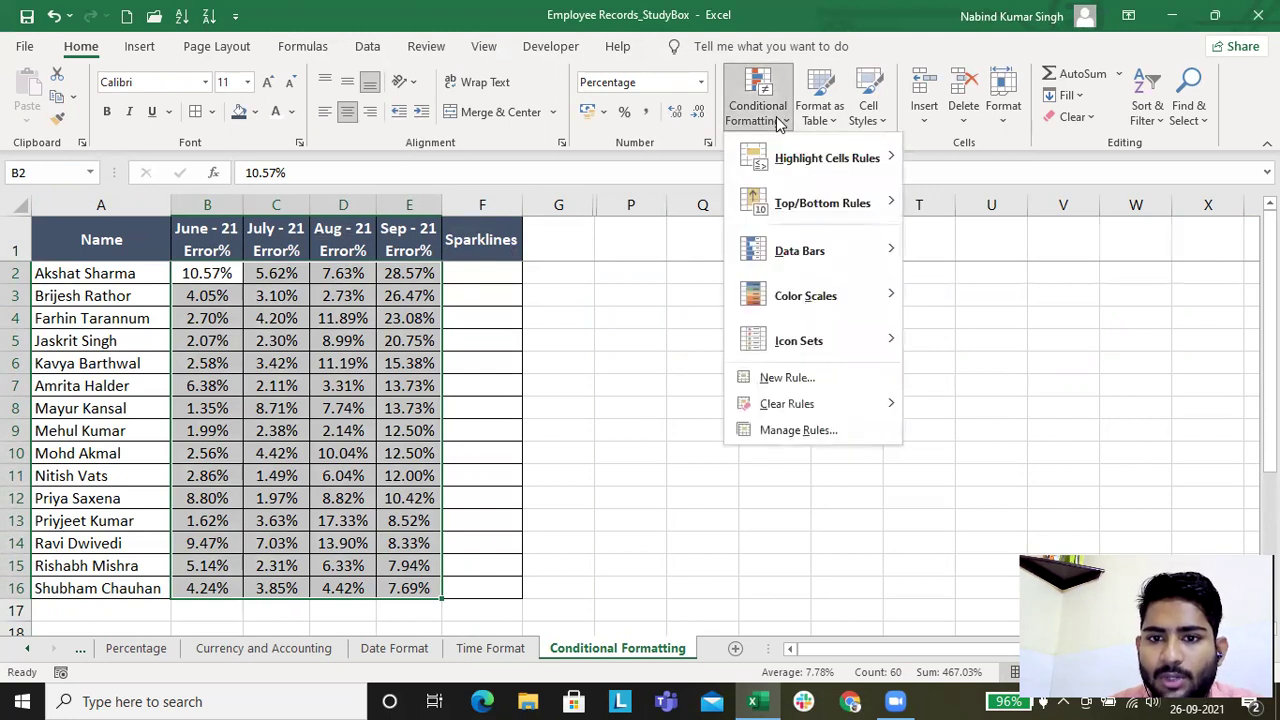
pyautogui.moveTo(845, 297)
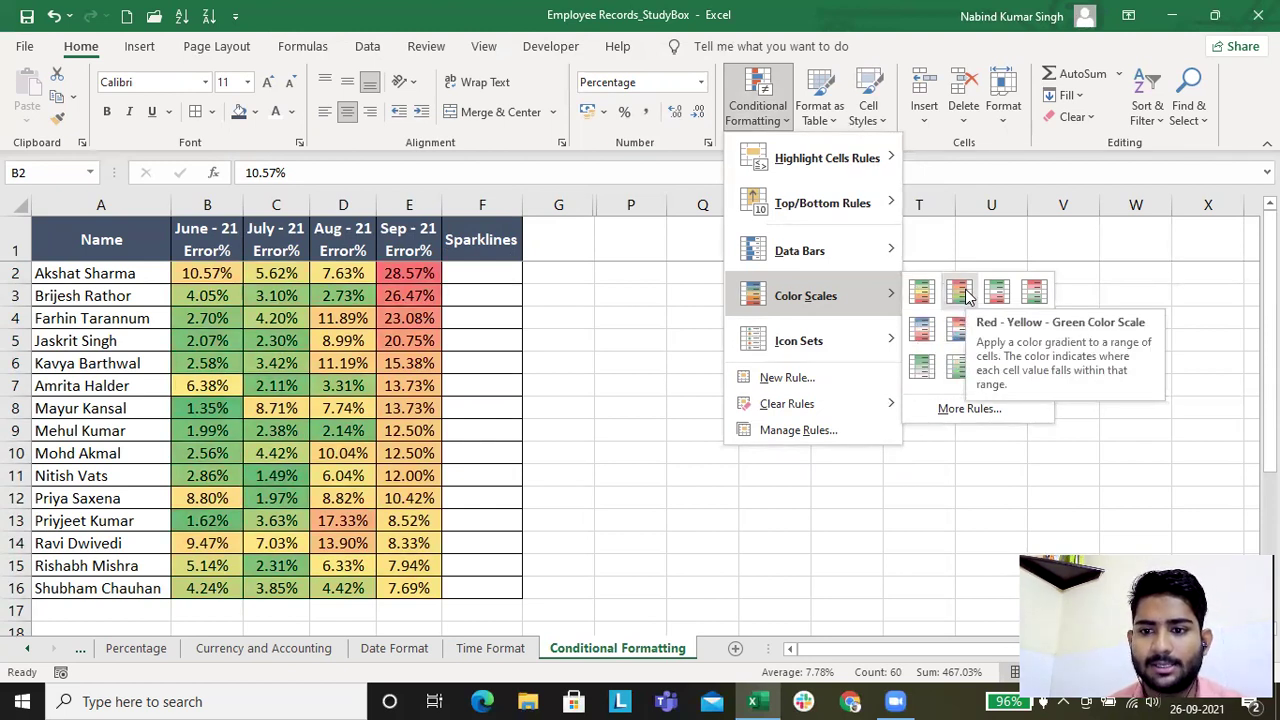
pyautogui.click(963, 291)
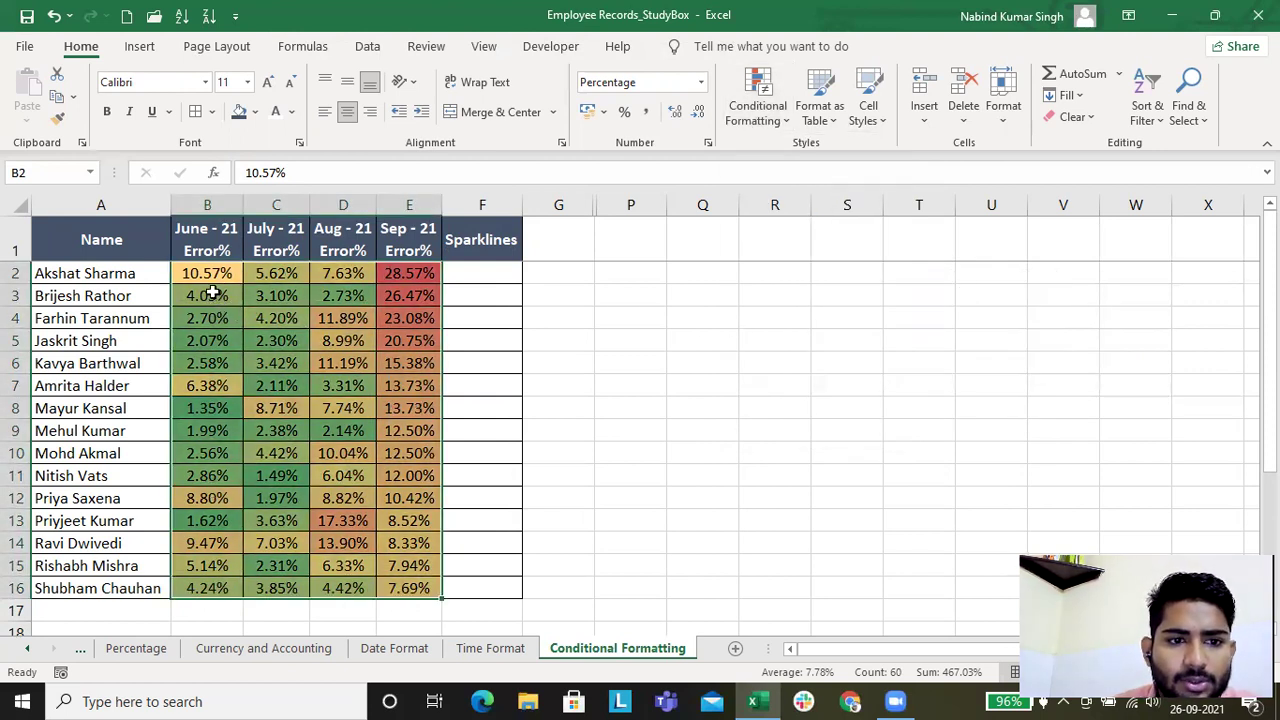
pyautogui.moveTo(207, 273); pyautogui.dragTo(338, 551)
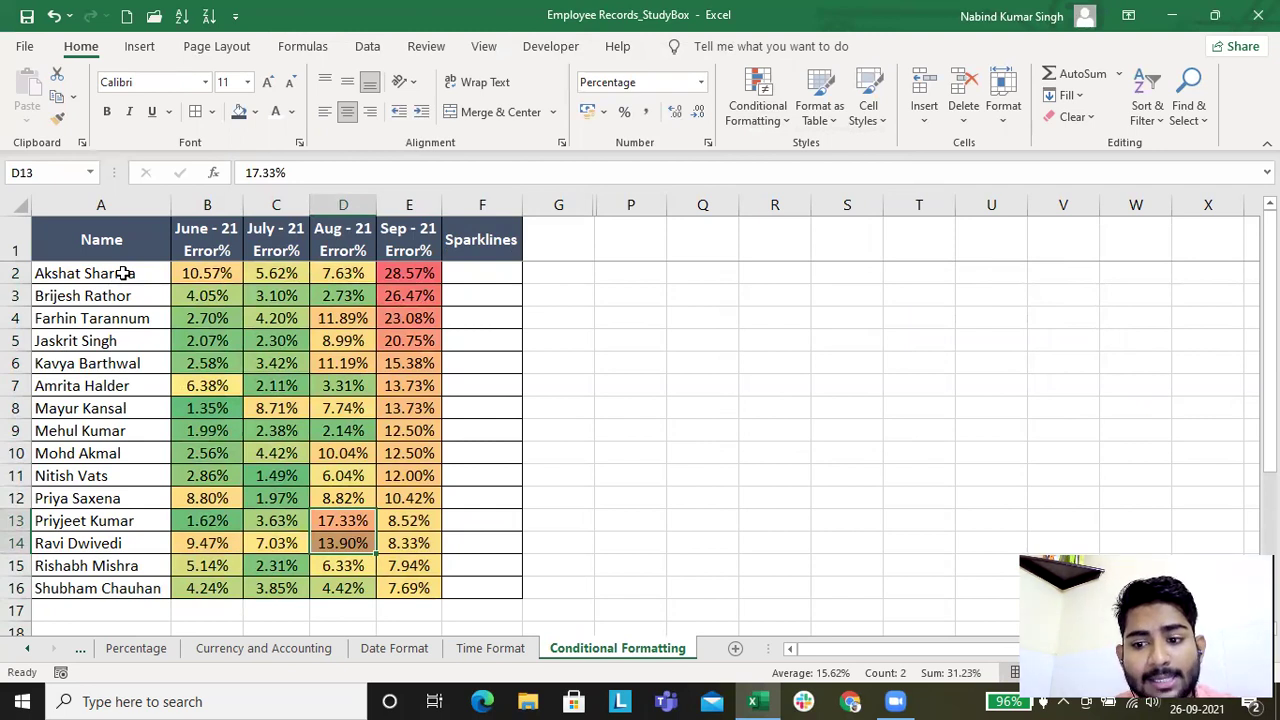
pyautogui.moveTo(210, 205); pyautogui.dragTo(389, 206)
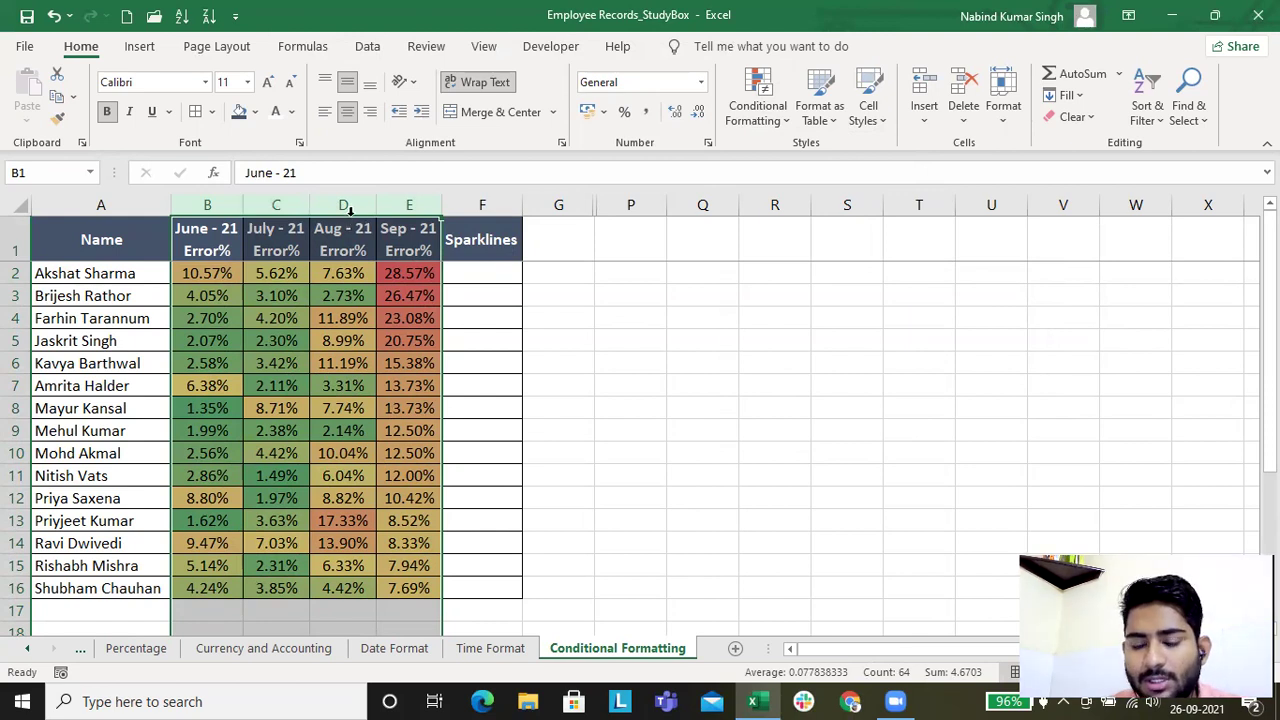
pyautogui.click(200, 270)
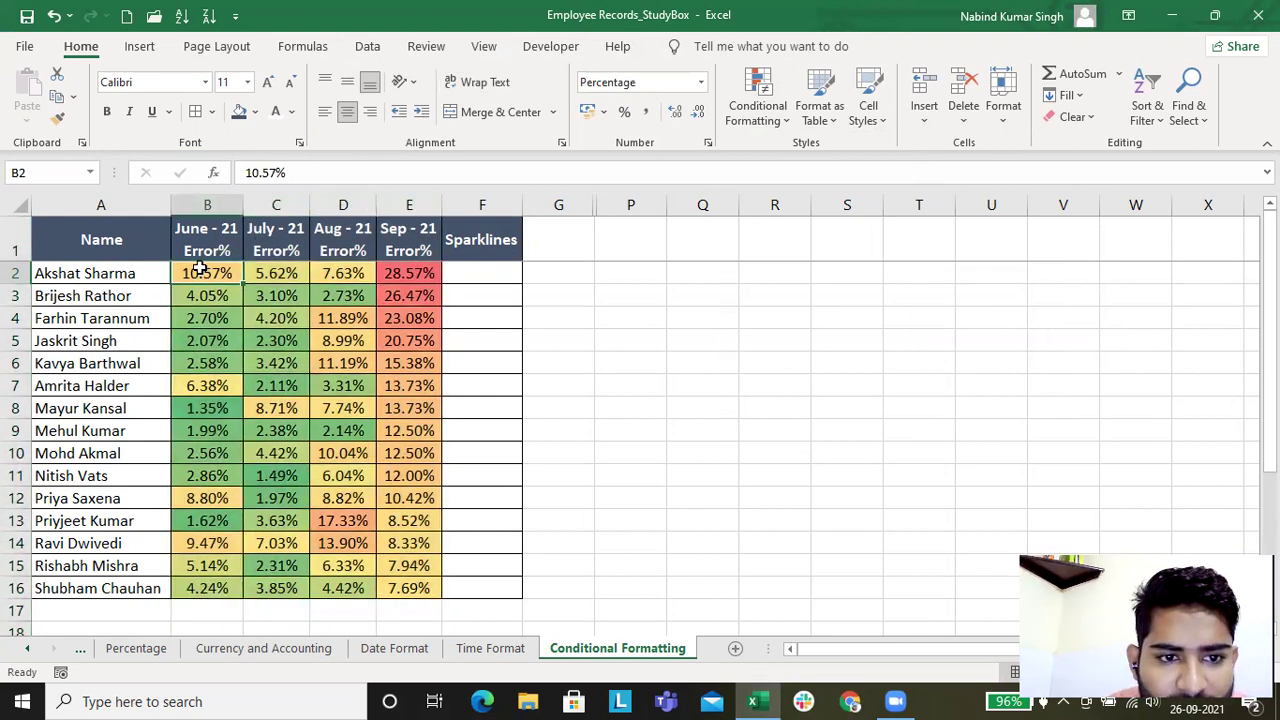
pyautogui.press('Right')
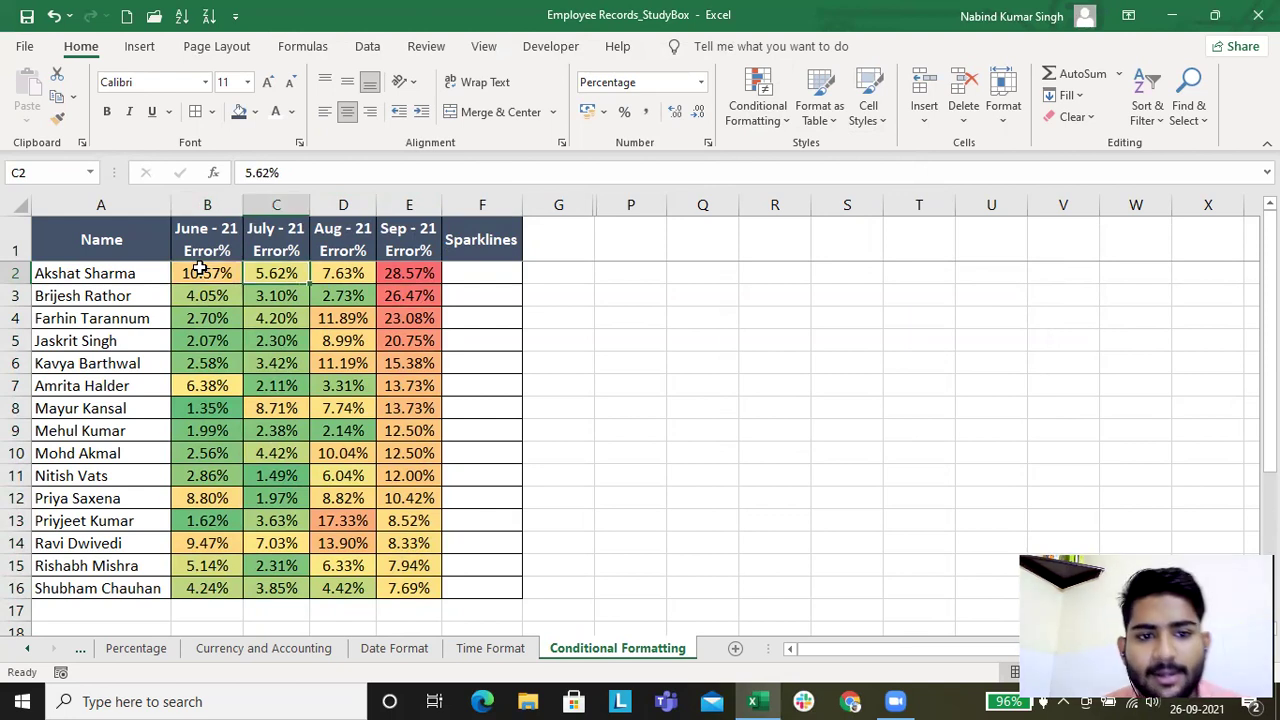
pyautogui.press('Right')
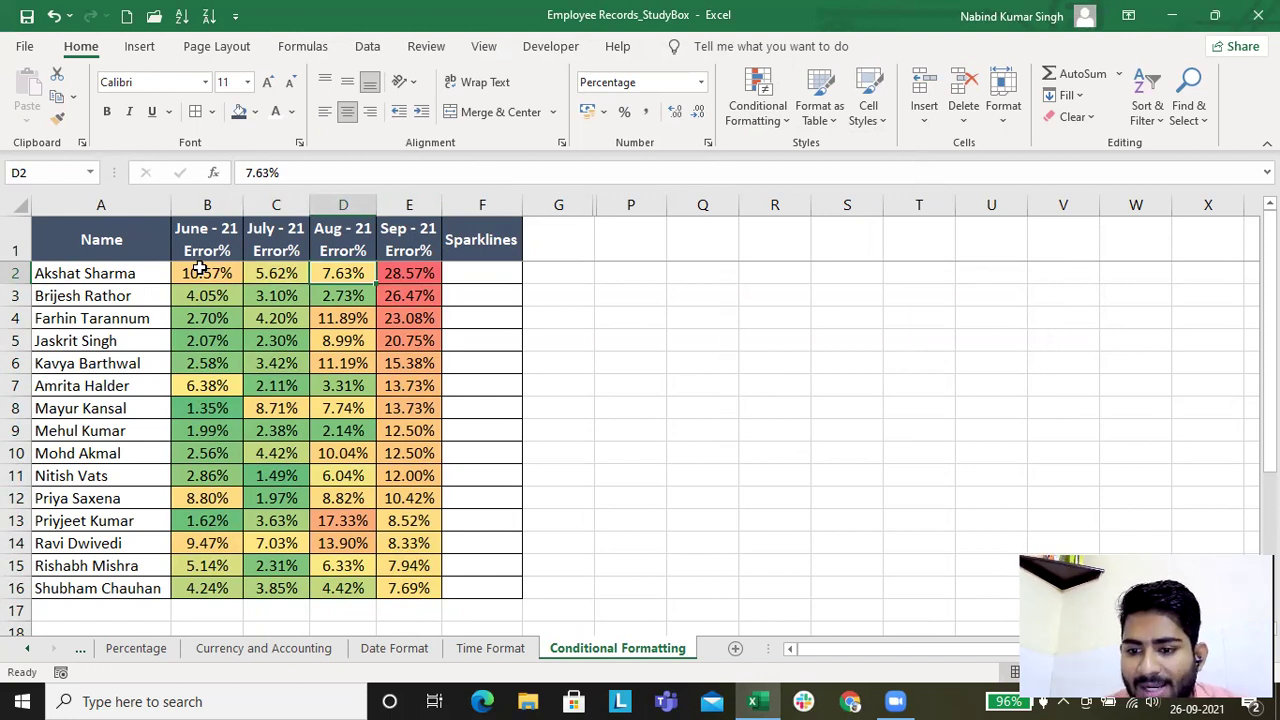
pyautogui.click(464, 278)
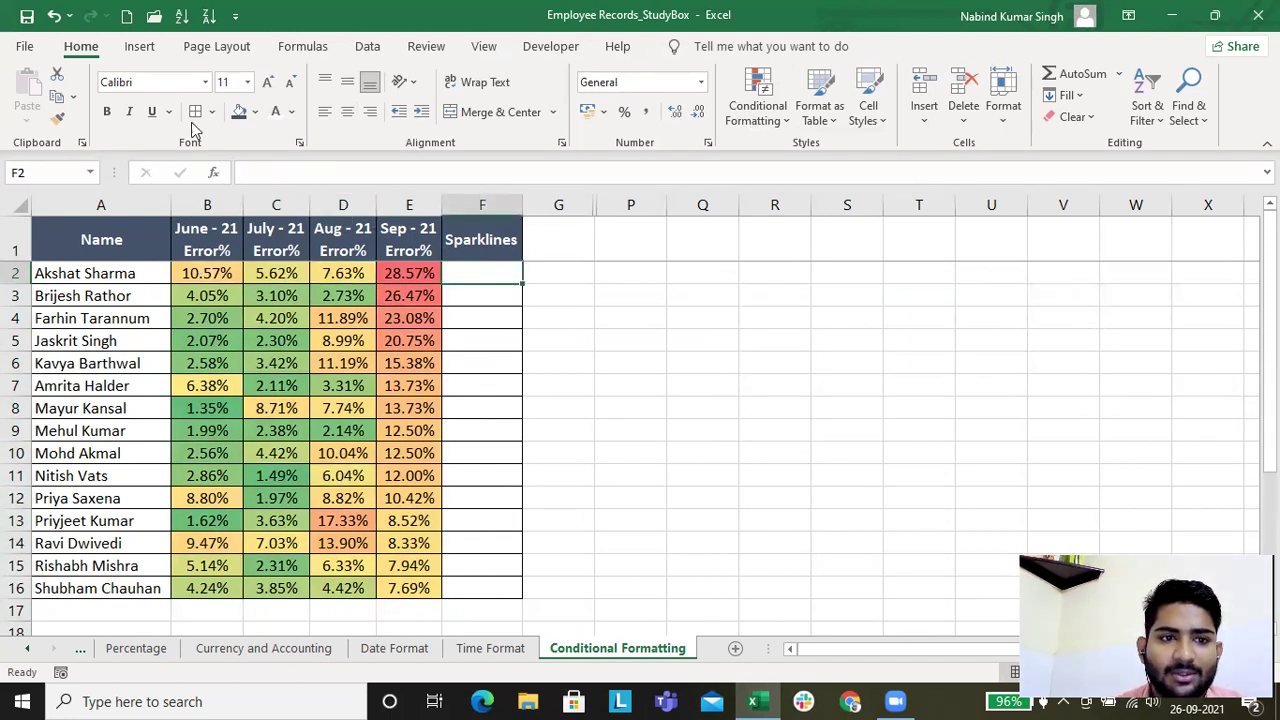
# - Insert a line sparkline at $F$2 using data range B2:E2
pyautogui.click(141, 50)
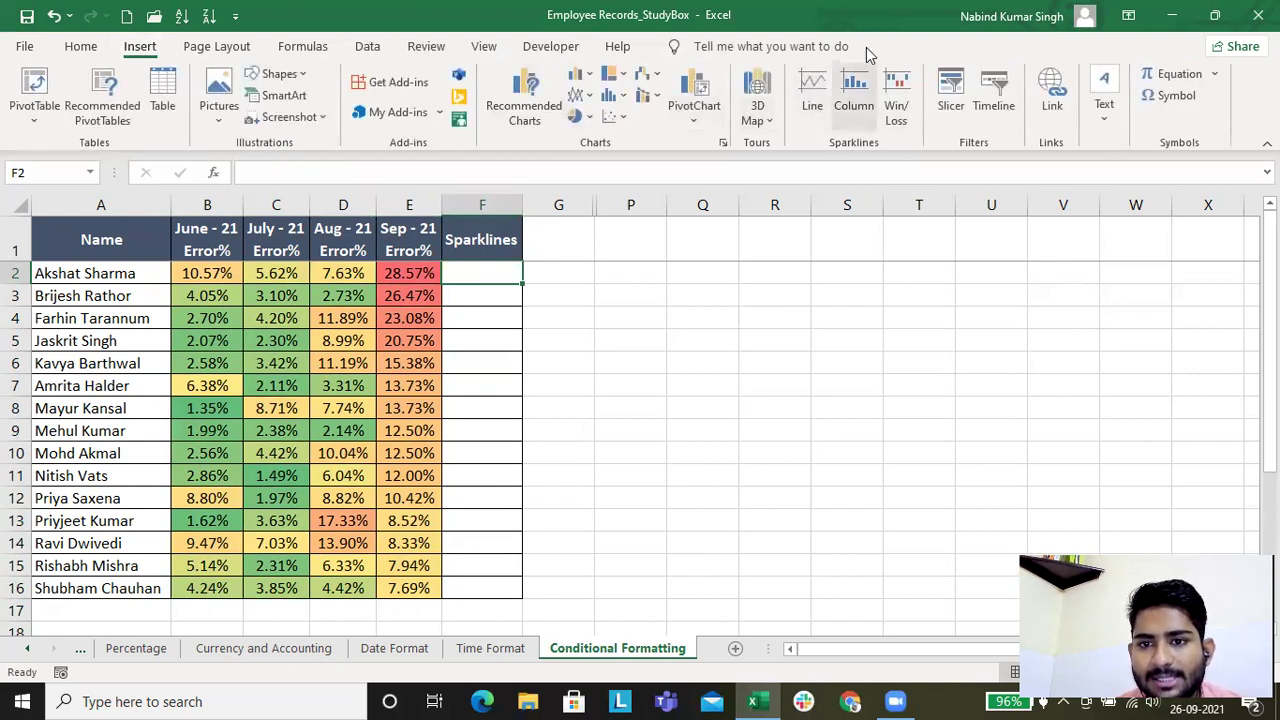
pyautogui.click(812, 104)
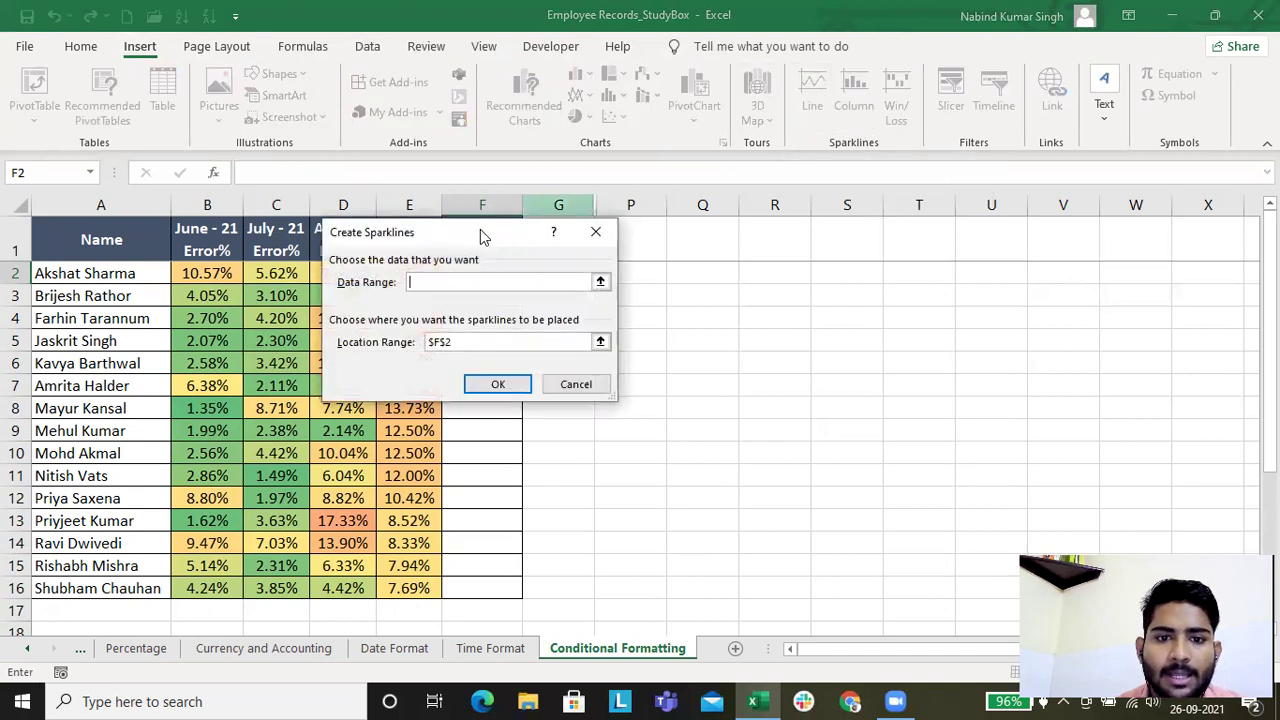
pyautogui.moveTo(489, 234); pyautogui.dragTo(846, 233)
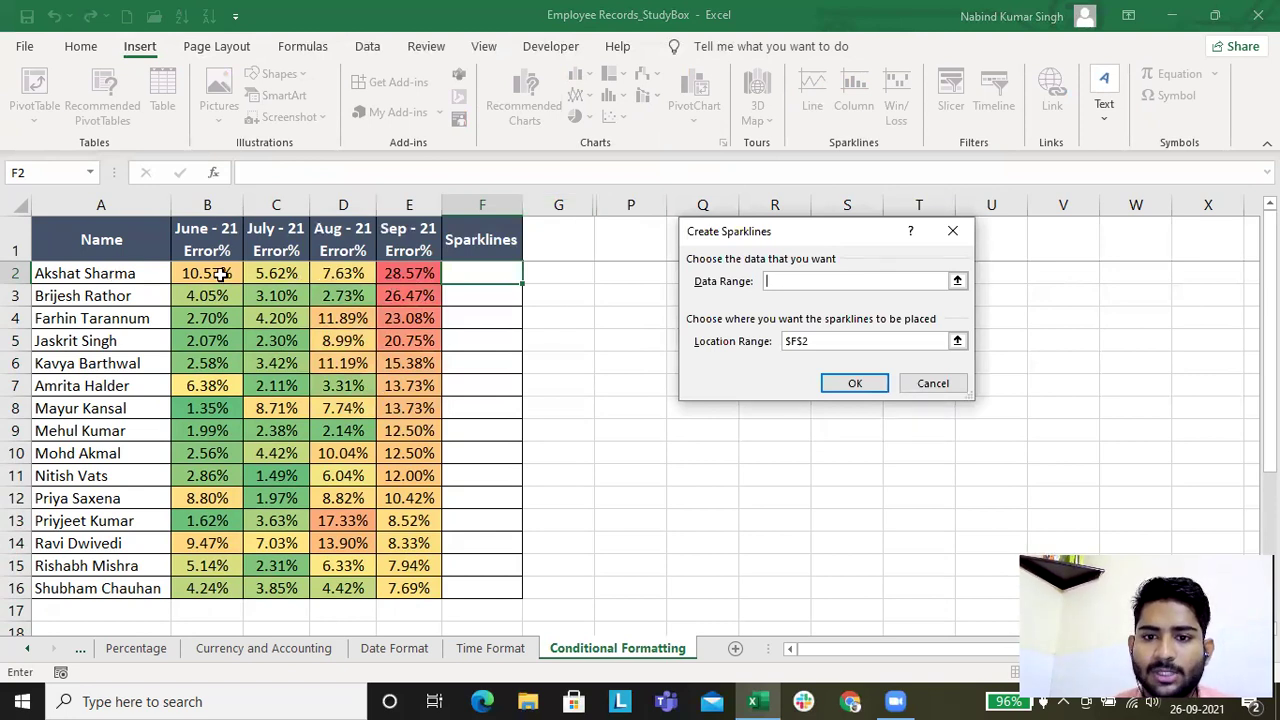
pyautogui.moveTo(214, 279); pyautogui.dragTo(425, 278)
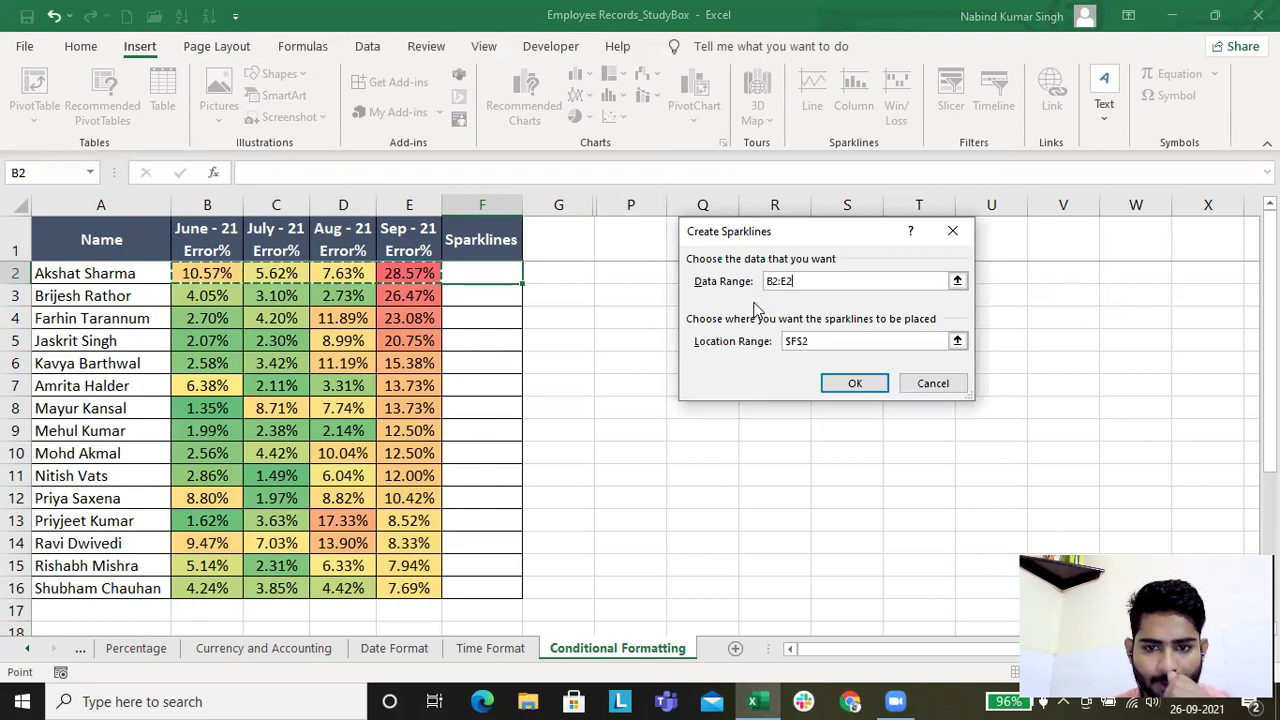
pyautogui.click(857, 384)
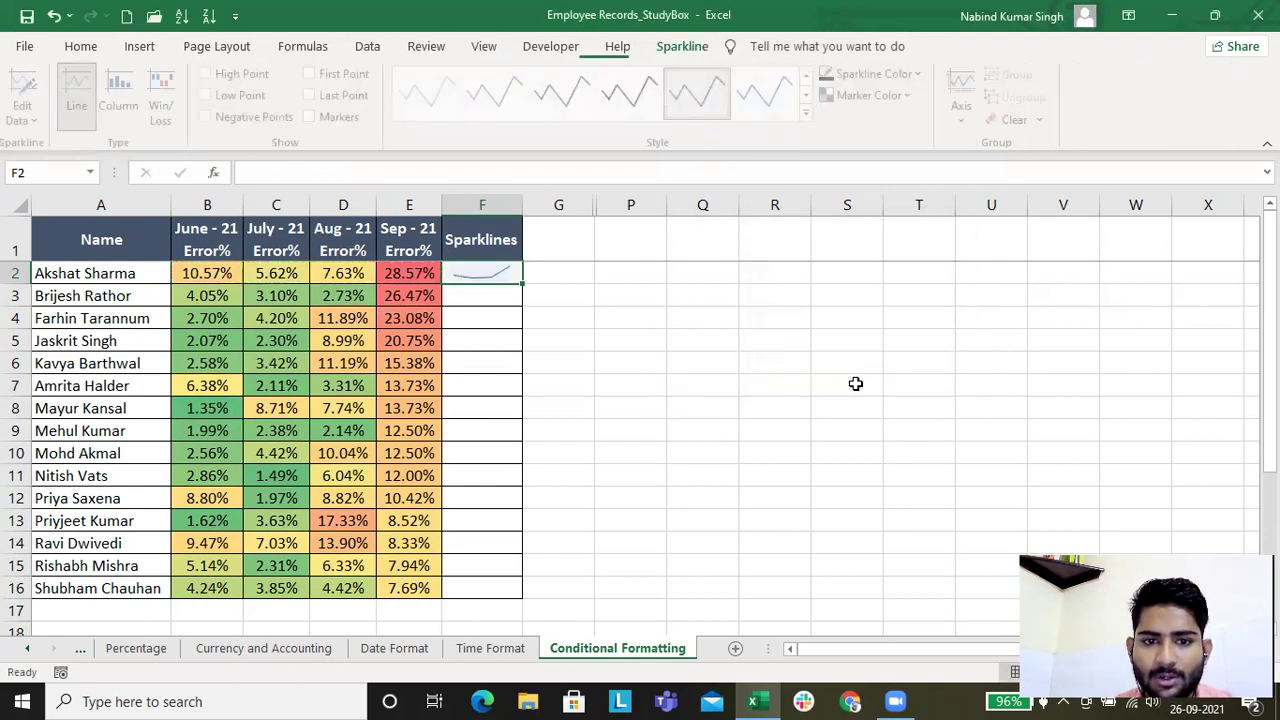
# - Widen column F and fill the F2 sparkline down through F16 with Ctrl+D
pyautogui.moveTo(522, 204); pyautogui.dragTo(584, 200)
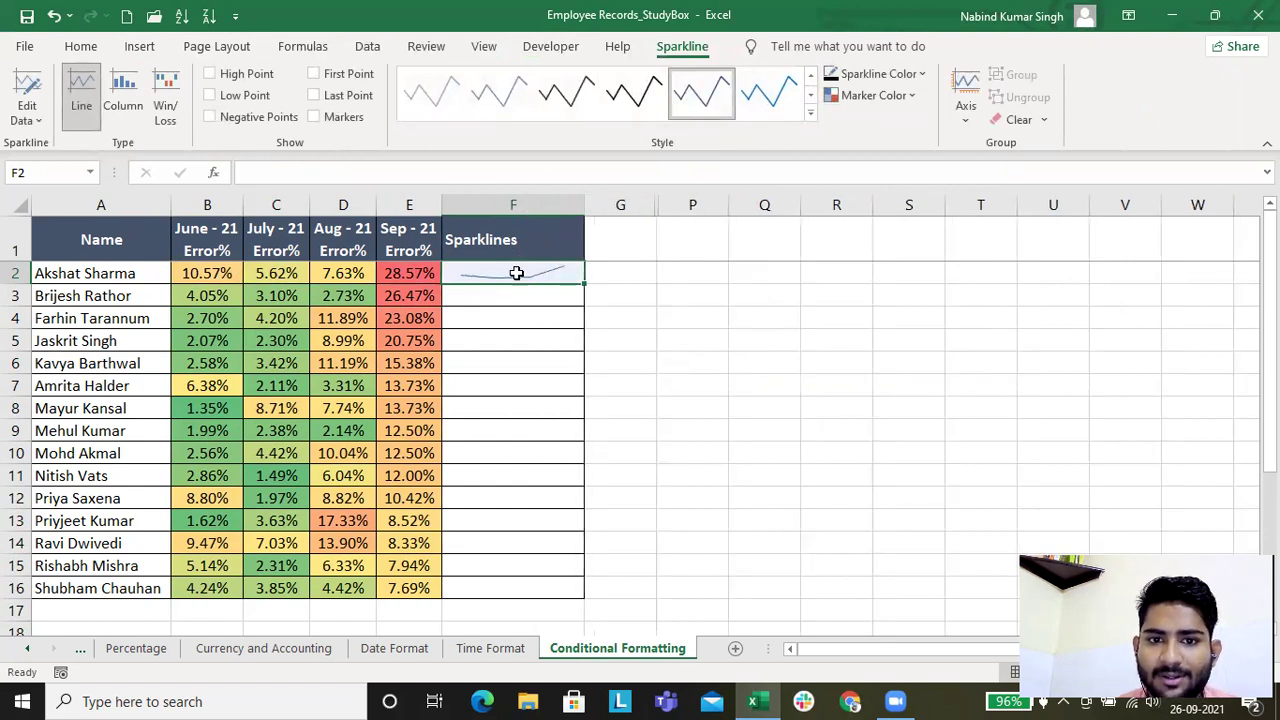
pyautogui.moveTo(518, 271); pyautogui.dragTo(463, 583)
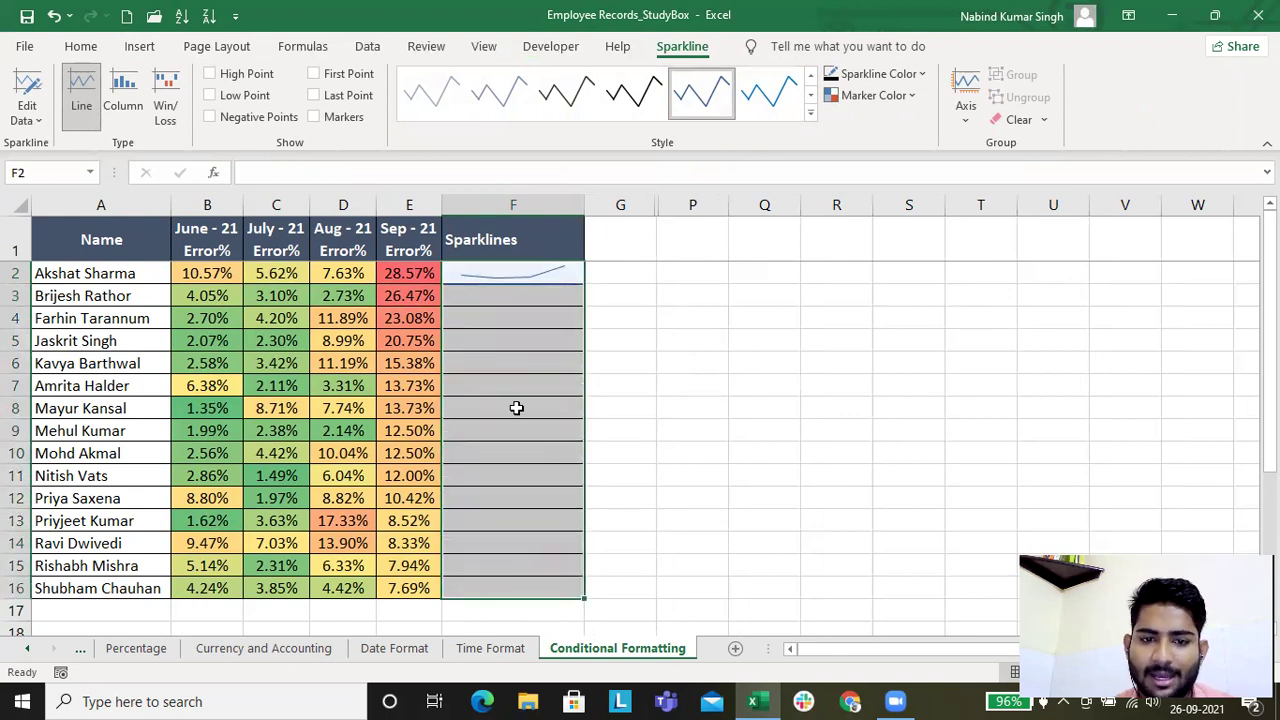
pyautogui.moveTo(528, 277); pyautogui.dragTo(520, 586)
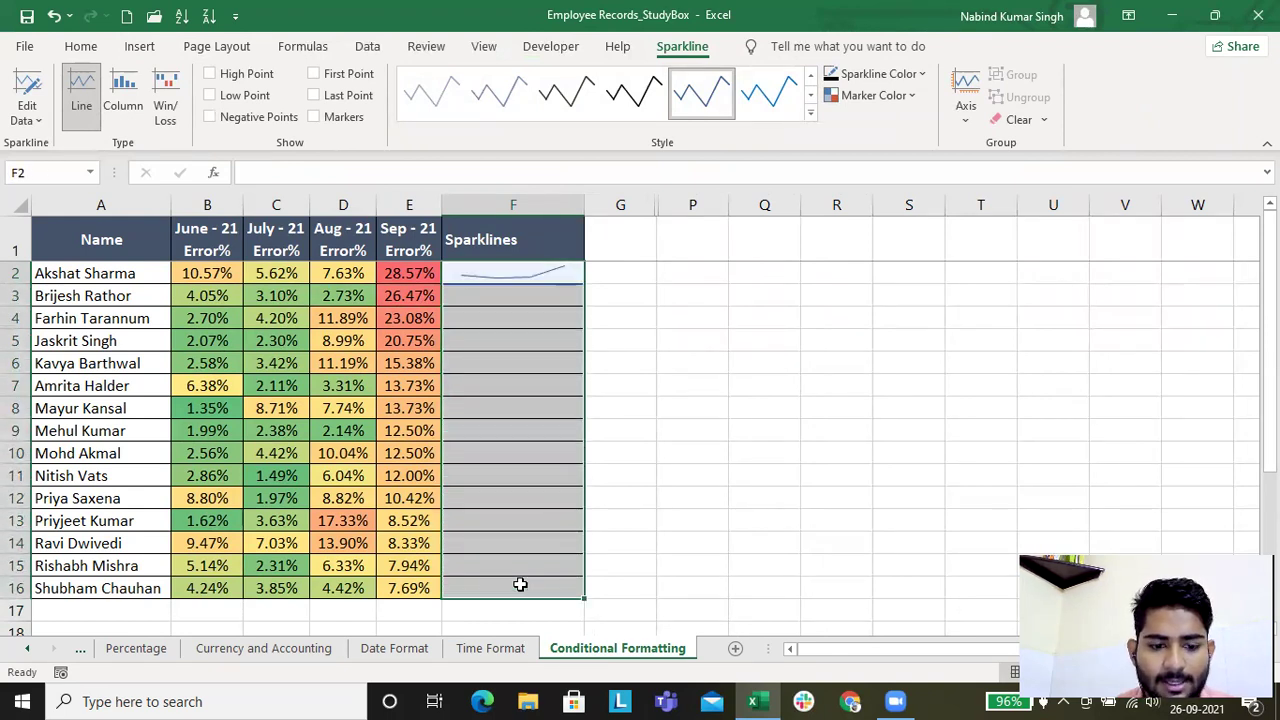
pyautogui.hotkey('ctrl', 'd')
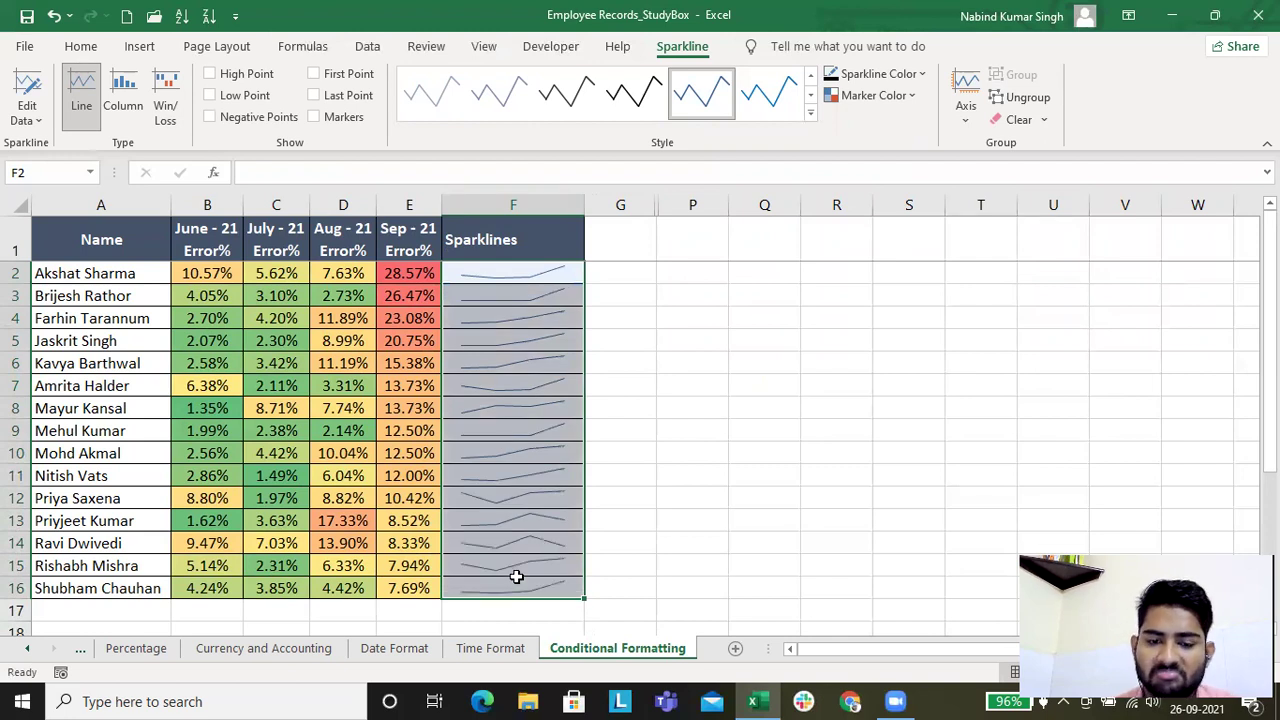
# - Turn on High Point, Low Point, Markers and First Point for the F2:F16 sparklines
pyautogui.click(209, 74)
pyautogui.click(211, 96)
pyautogui.click(314, 117)
pyautogui.click(313, 74)
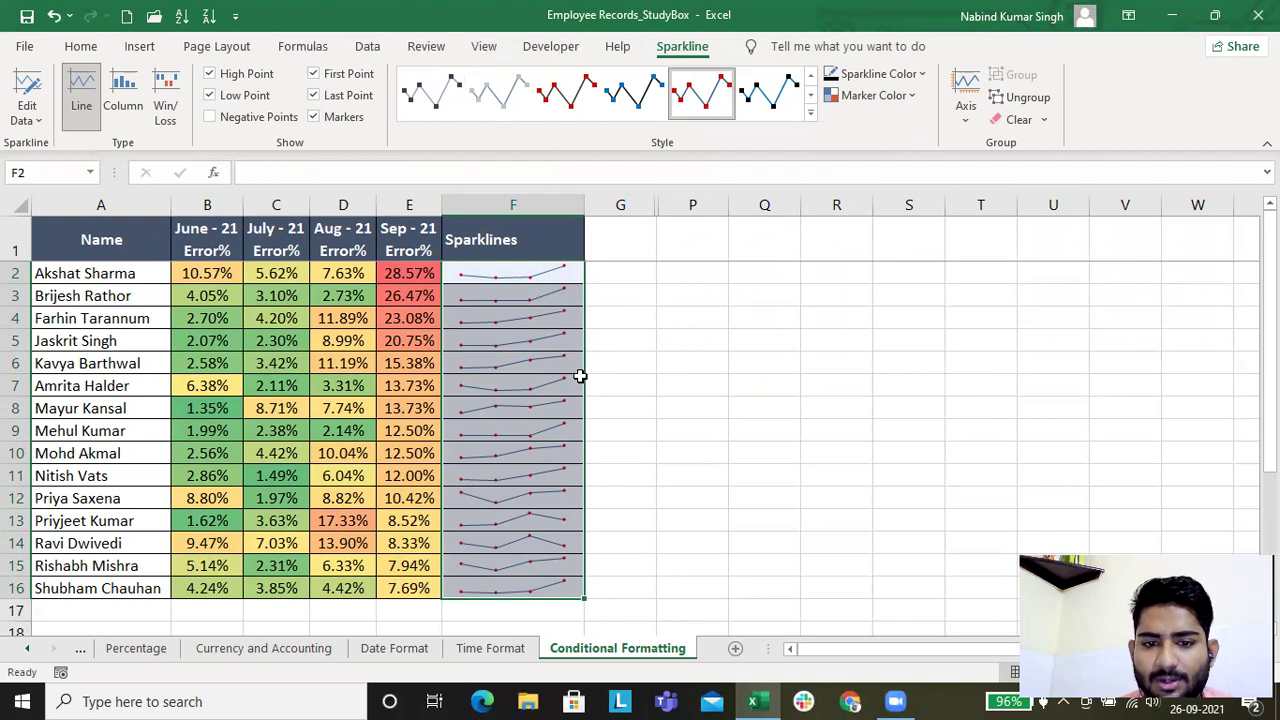
pyautogui.click(531, 337)
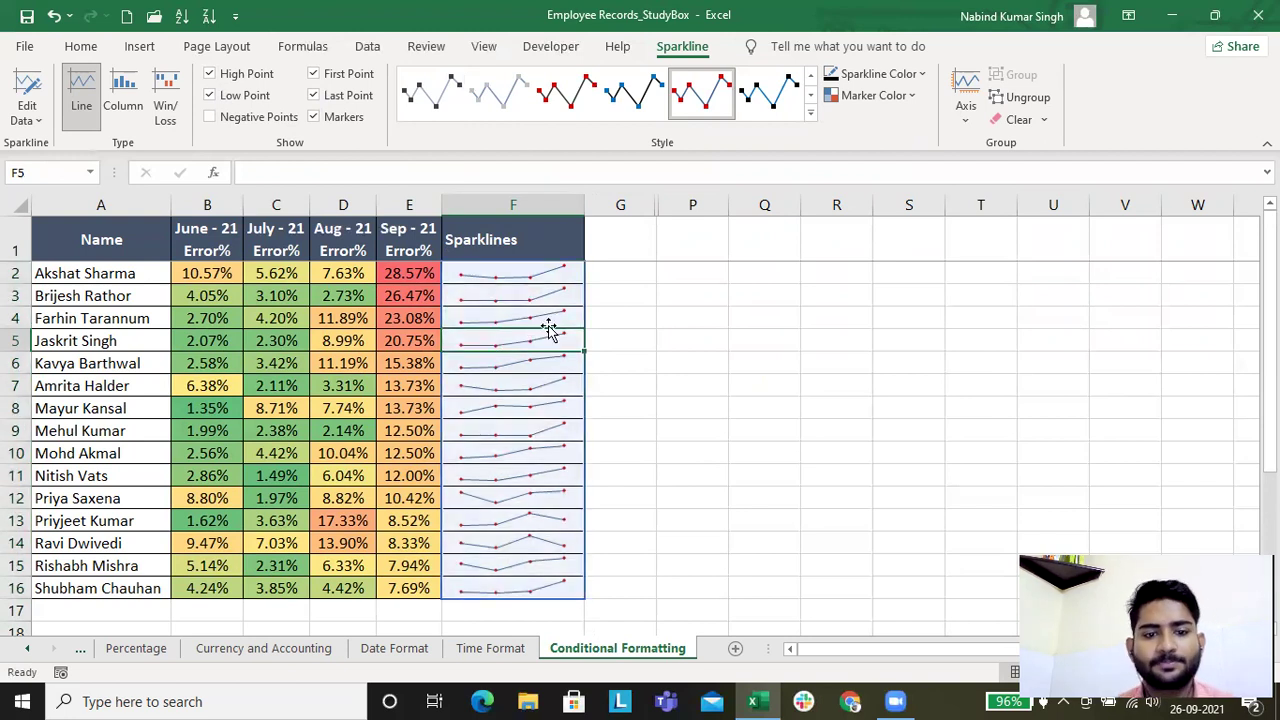
pyautogui.moveTo(415, 205); pyautogui.dragTo(208, 208)
pyautogui.hotkey('ctrl', '0')
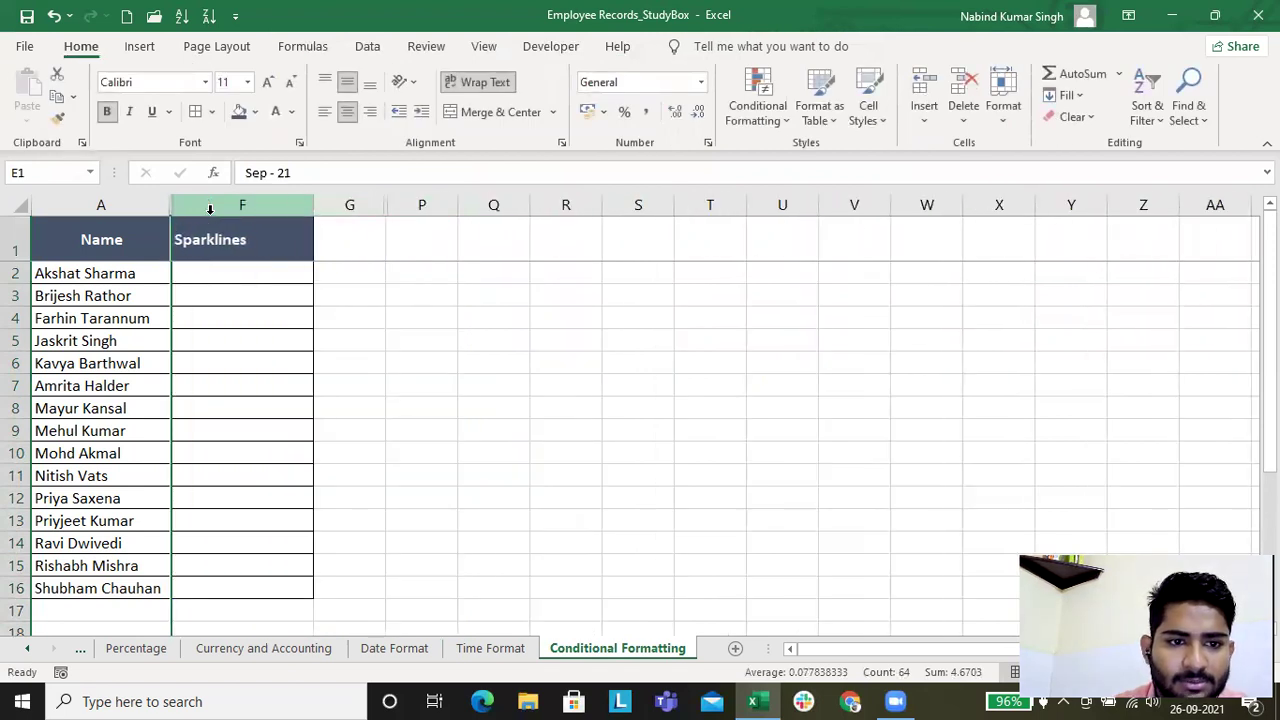
pyautogui.hotkey('ctrl', 'z')
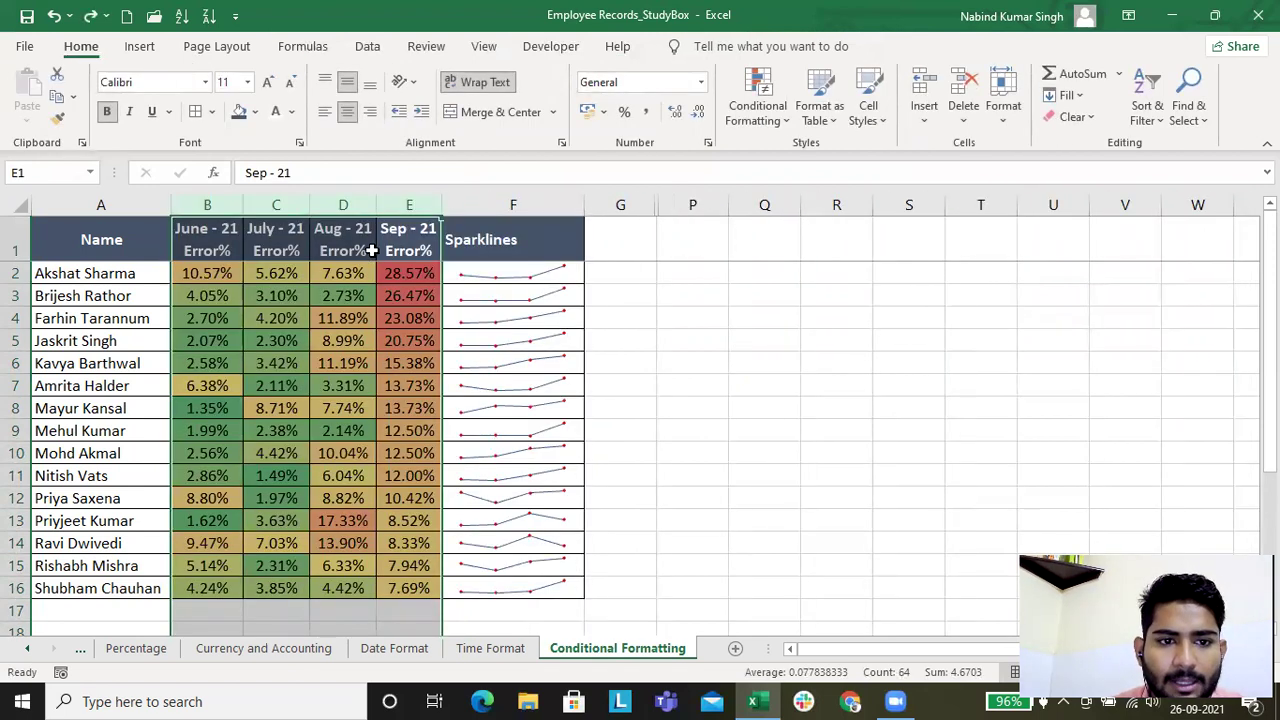
pyautogui.click(472, 205)
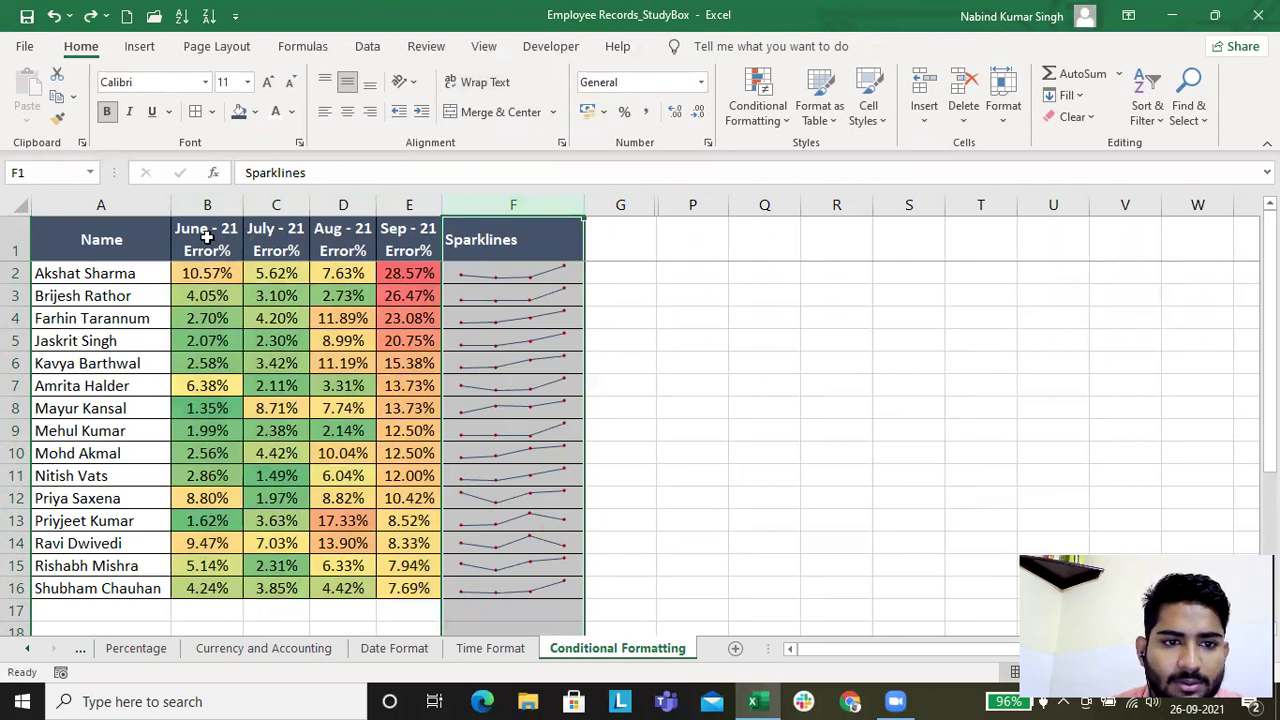
pyautogui.click(218, 298)
pyautogui.click(485, 281)
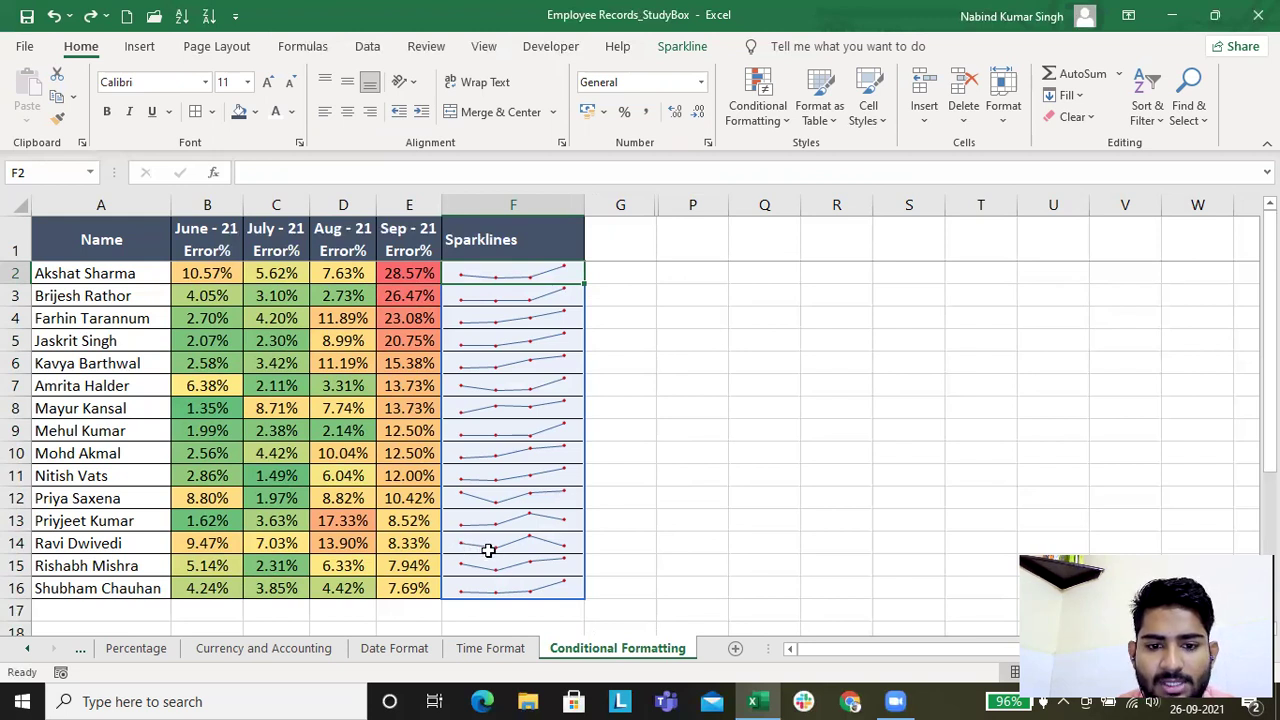
pyautogui.click(527, 538)
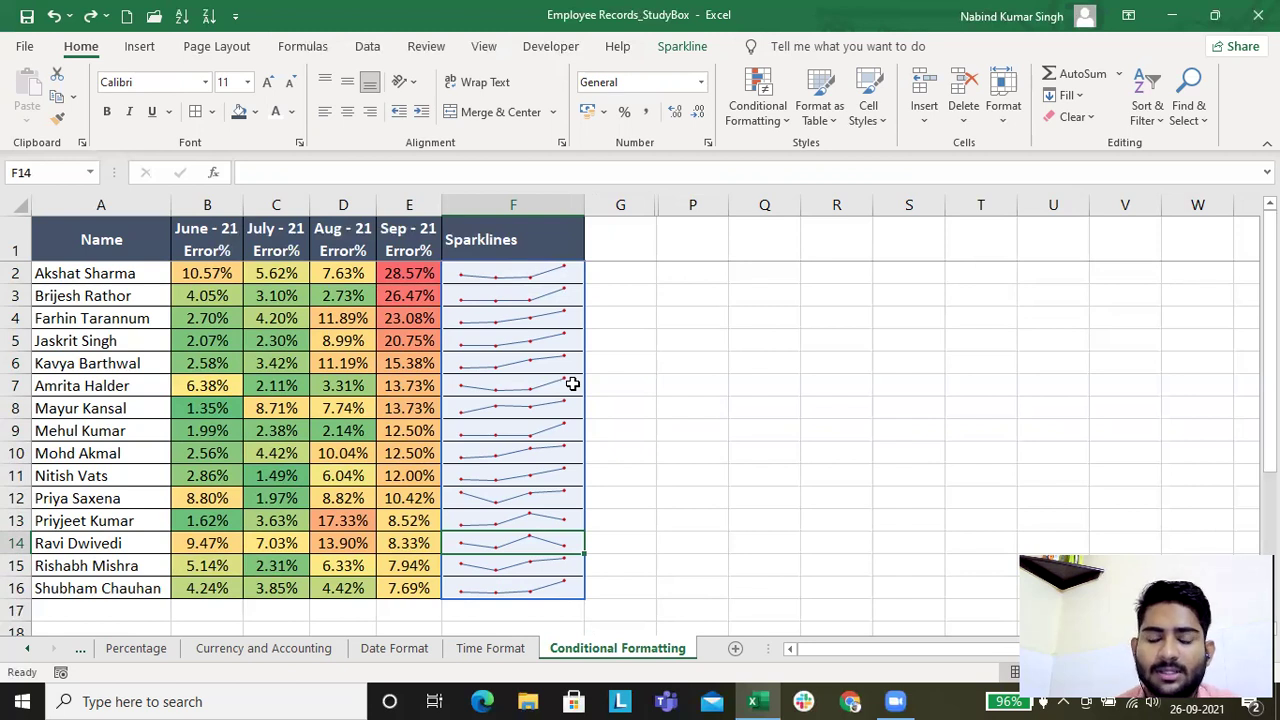
pyautogui.moveTo(222, 278); pyautogui.dragTo(412, 595)
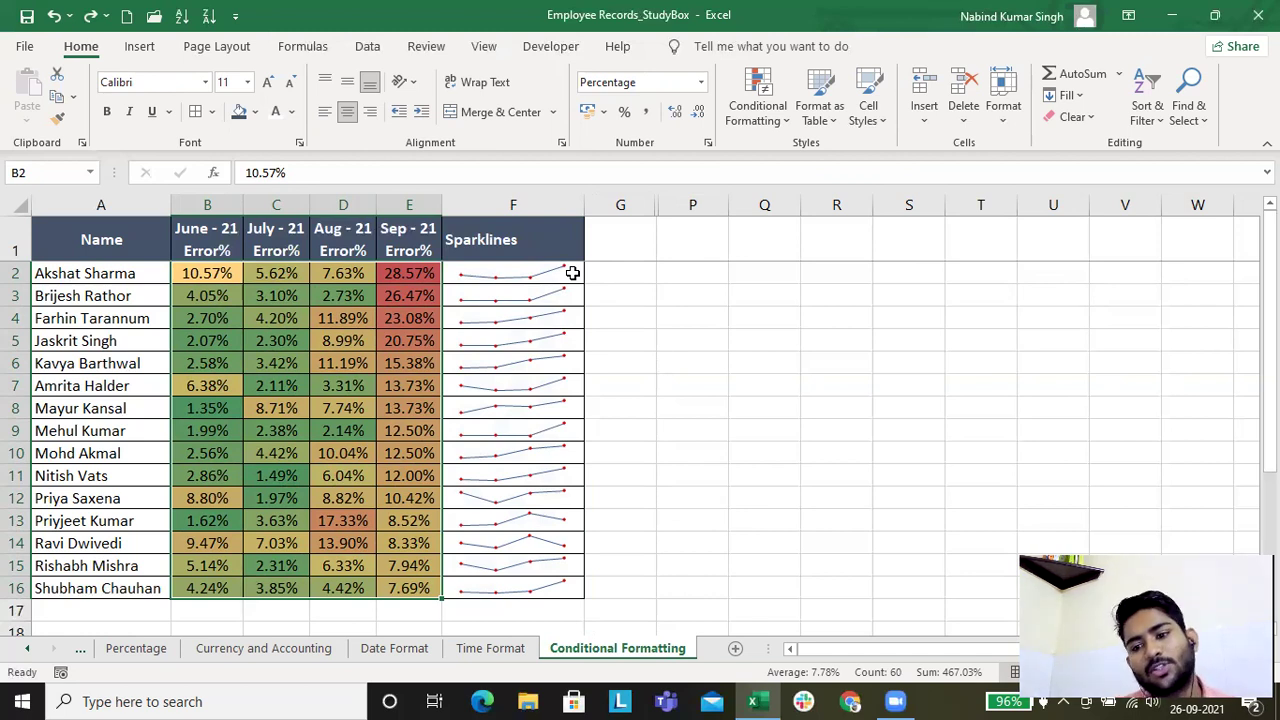
# - Unhide the hidden columns between G and Q, then select the Error% values from B2
pyautogui.moveTo(606, 204); pyautogui.dragTo(781, 204)
pyautogui.rightClick(704, 264)
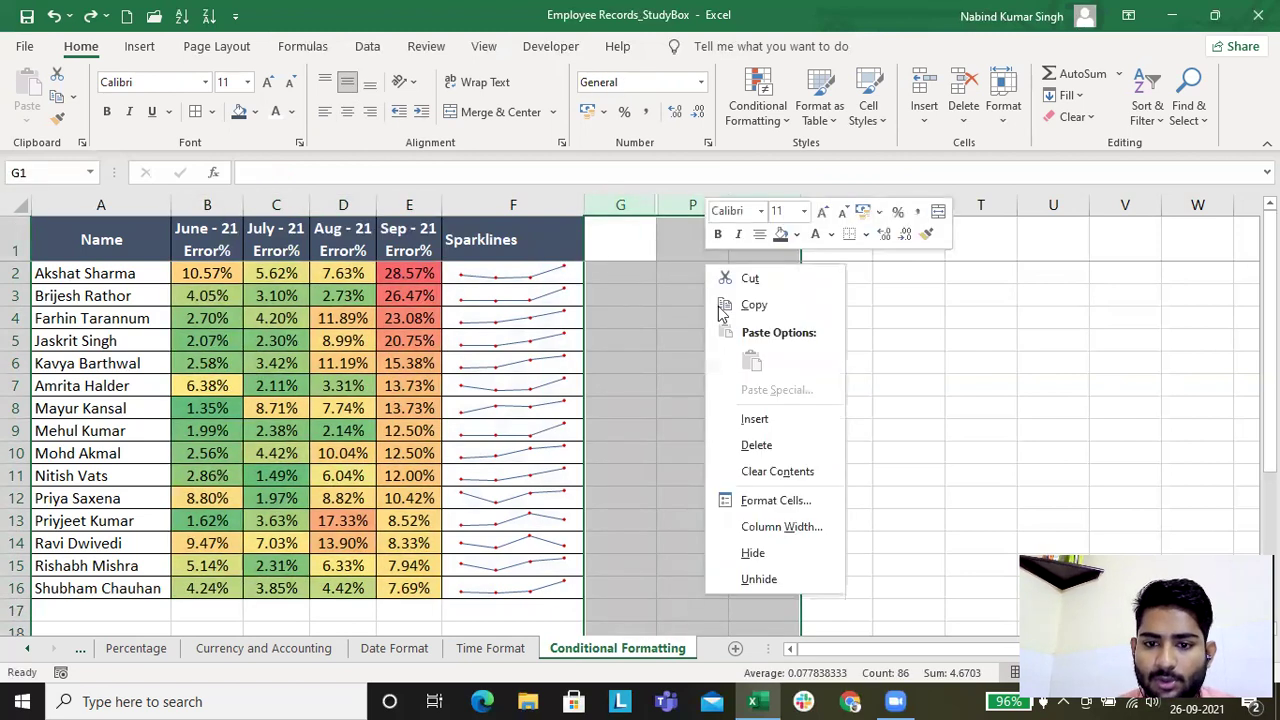
pyautogui.click(760, 580)
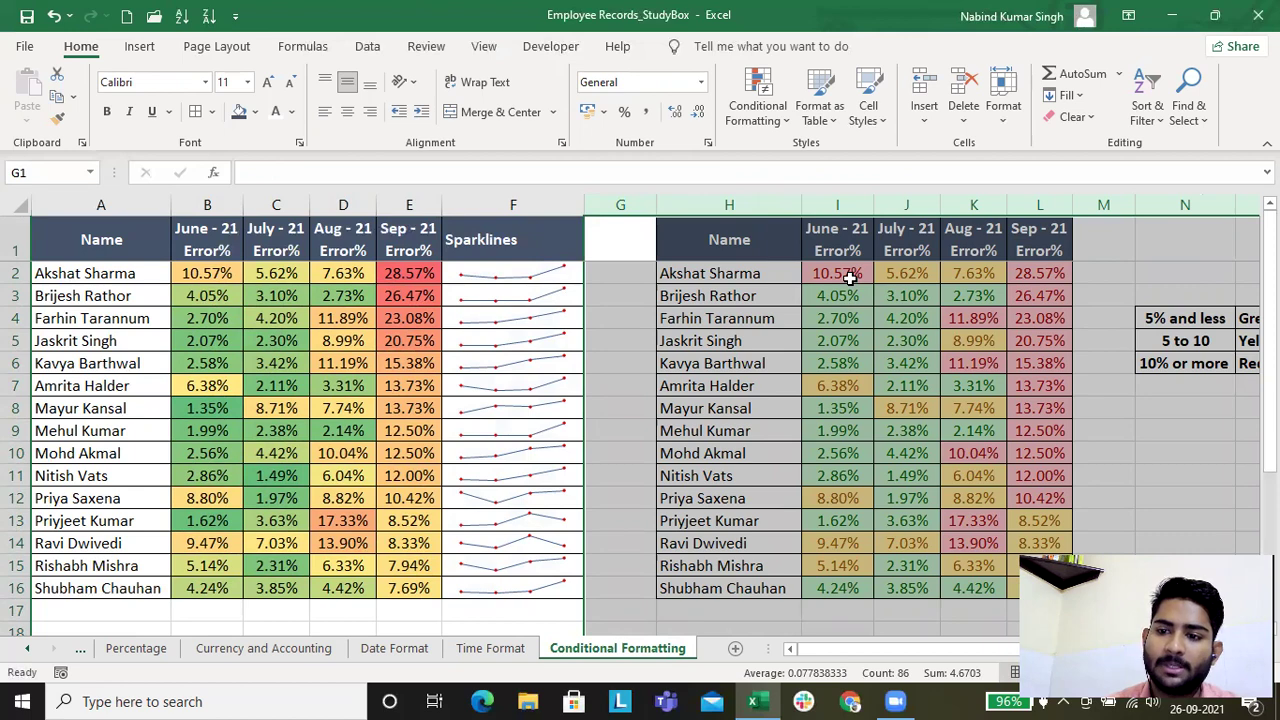
pyautogui.moveTo(180, 276); pyautogui.dragTo(405, 590)
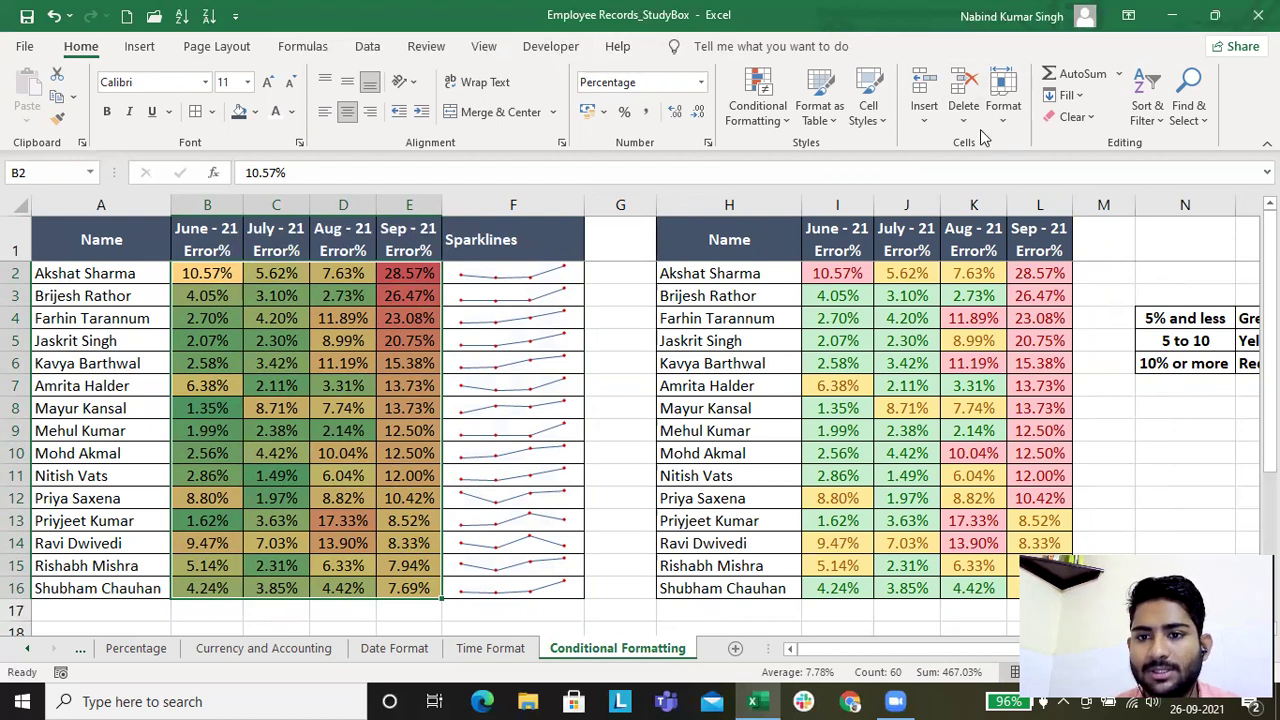
pyautogui.click(924, 124)
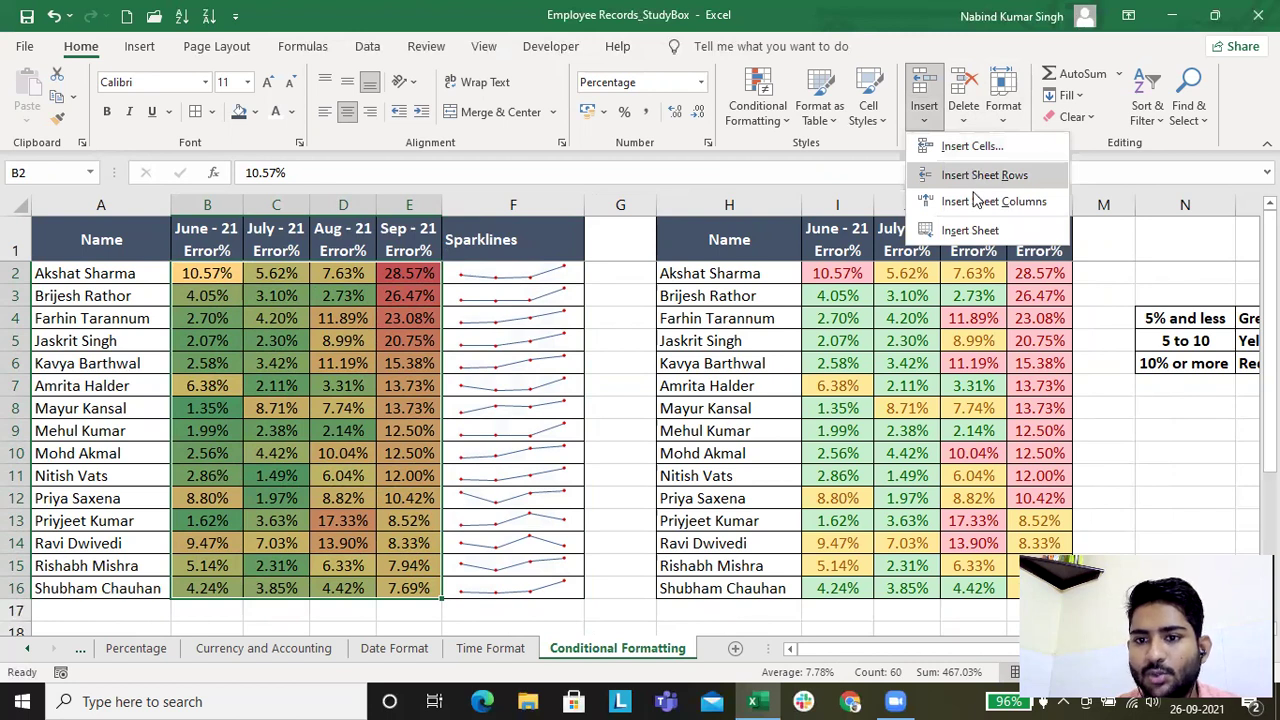
pyautogui.click(965, 122)
pyautogui.click(1003, 122)
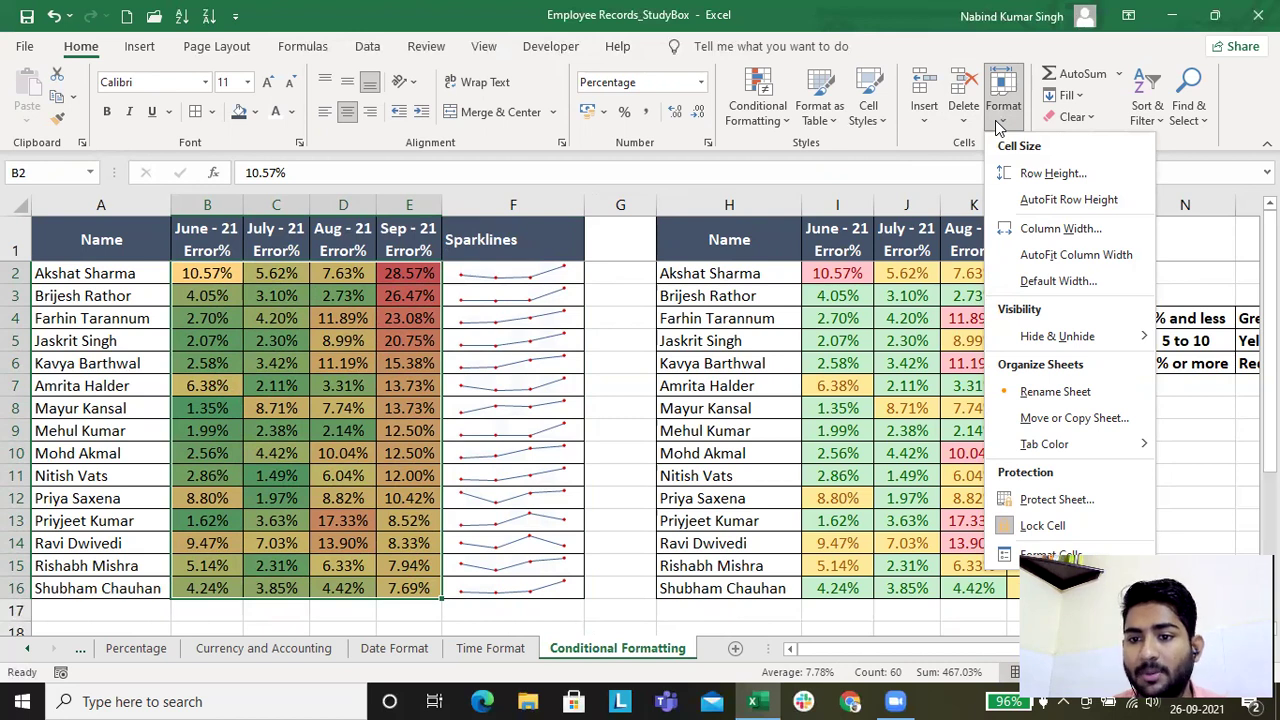
pyautogui.click(824, 334)
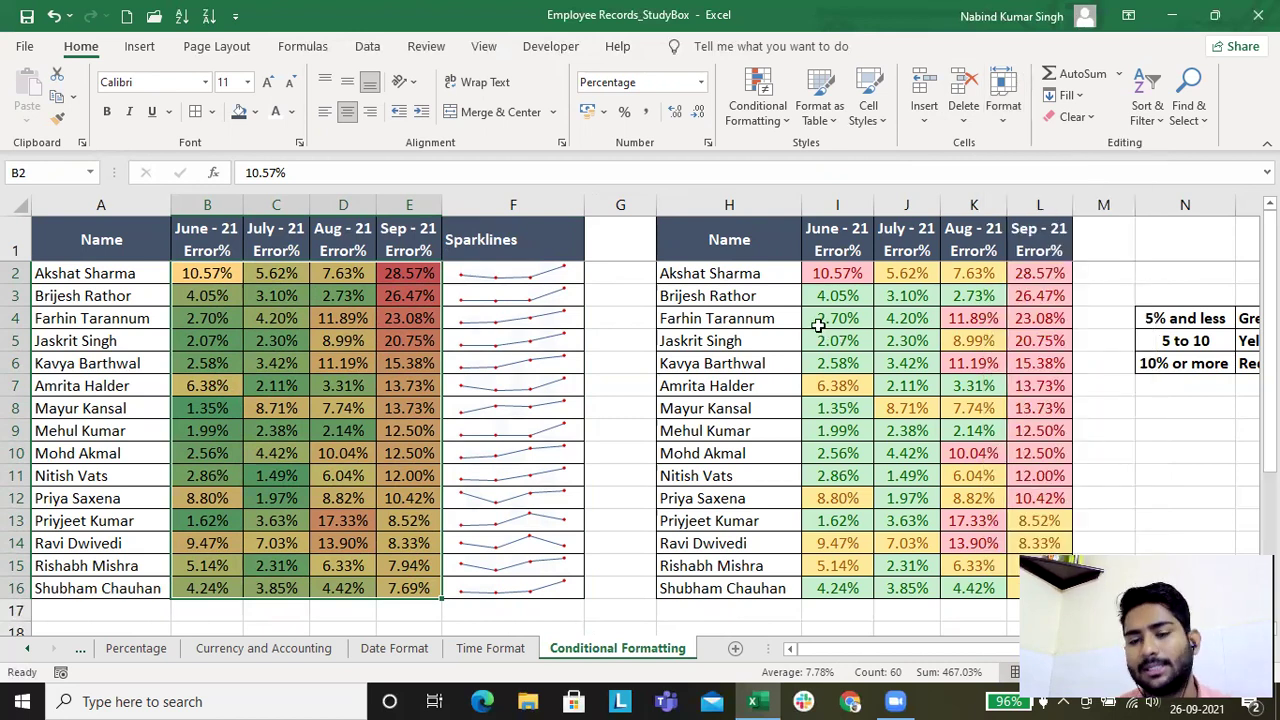